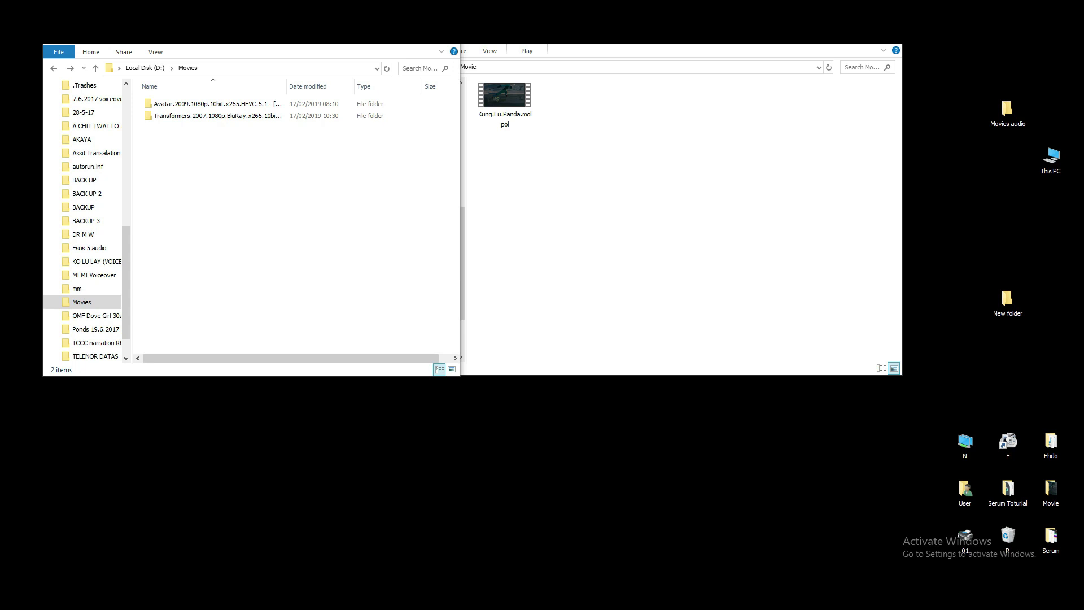
- Check the file properties of the Kung.Fu.Panda.molpol movie in the Movie folder
{"action": "left_click", "coordinate": [507, 95]}
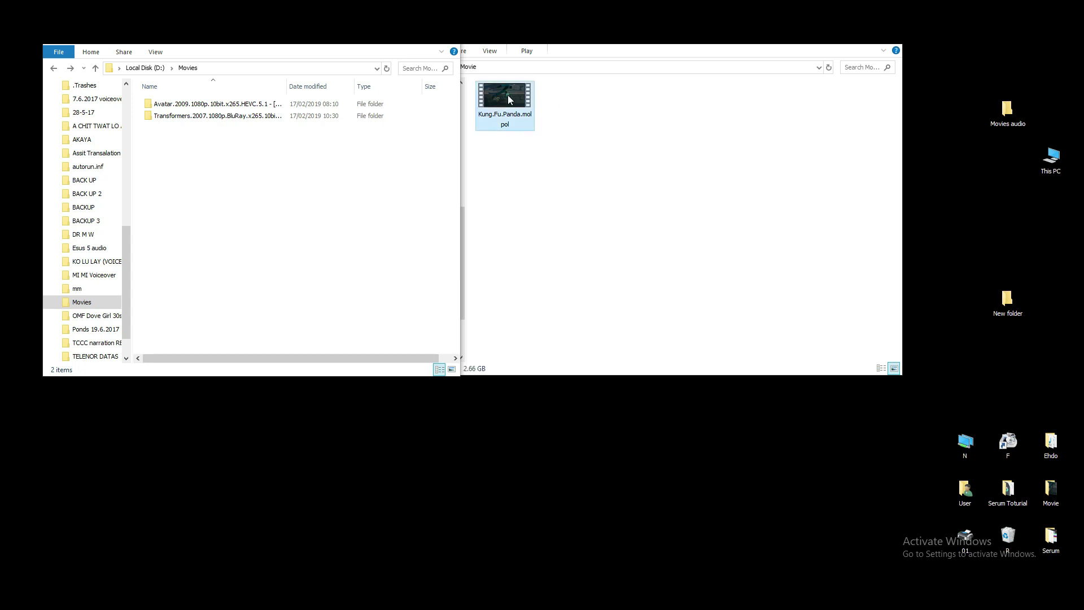
{"action": "right_click", "coordinate": [507, 95]}
{"action": "left_click", "coordinate": [541, 323]}
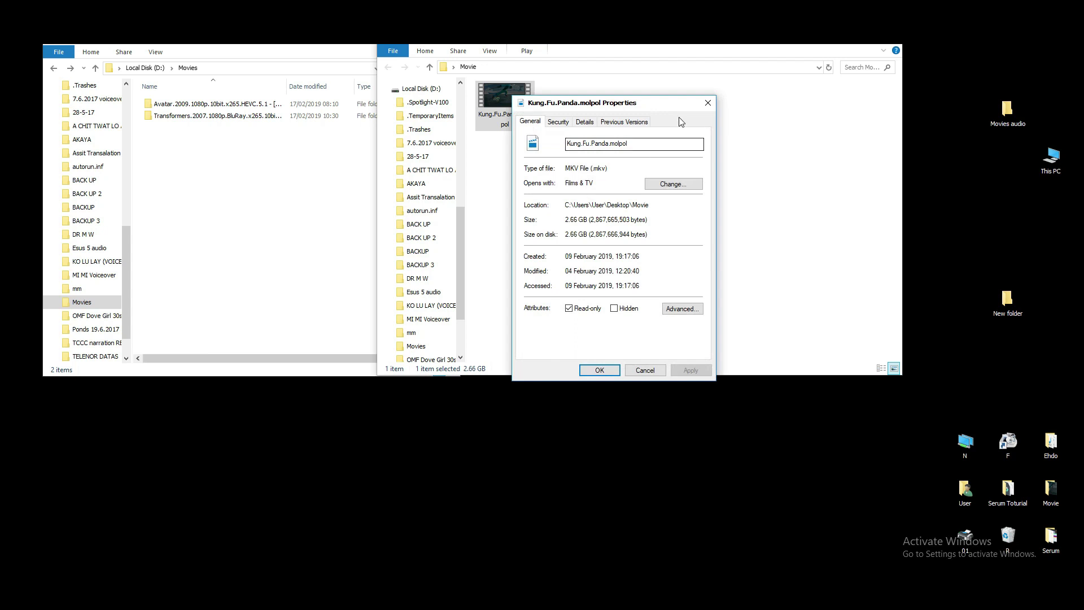
{"action": "left_click", "coordinate": [707, 103]}
- Check the file properties of the Avatar (2009) 1080p x265 video in its subfolder of Movies
{"action": "double_click", "coordinate": [232, 104]}
{"action": "left_click", "coordinate": [172, 113]}
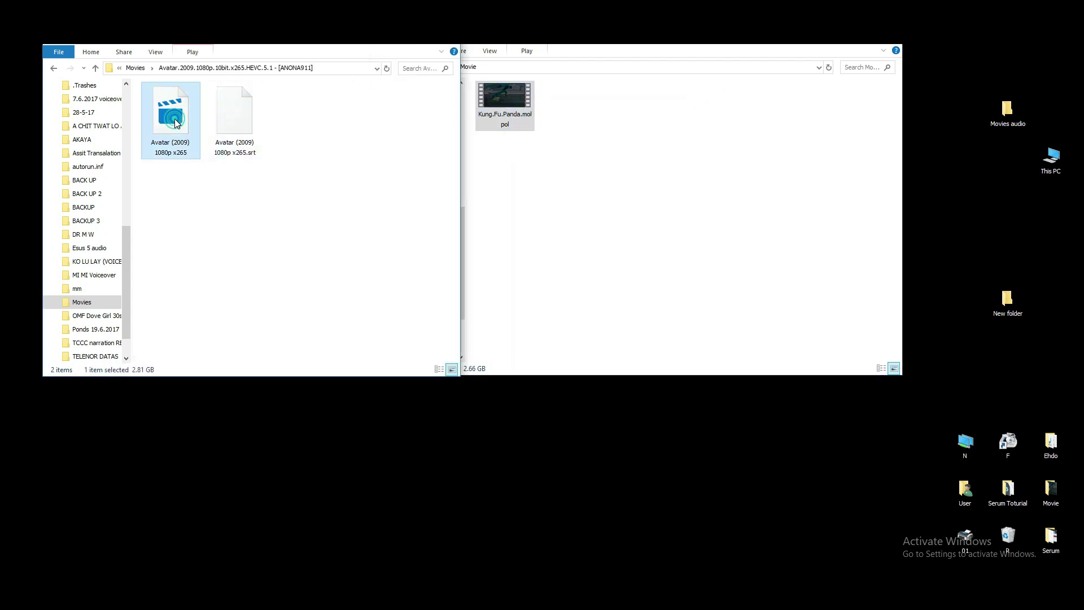
{"action": "right_click", "coordinate": [176, 115]}
{"action": "left_click", "coordinate": [238, 333]}
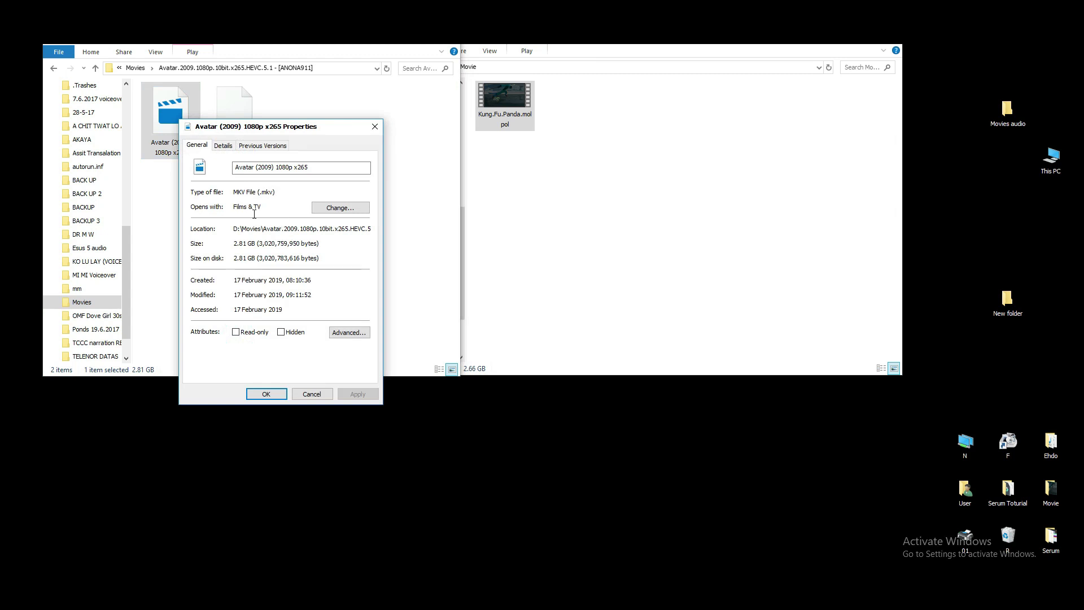
{"action": "left_click", "coordinate": [375, 127]}
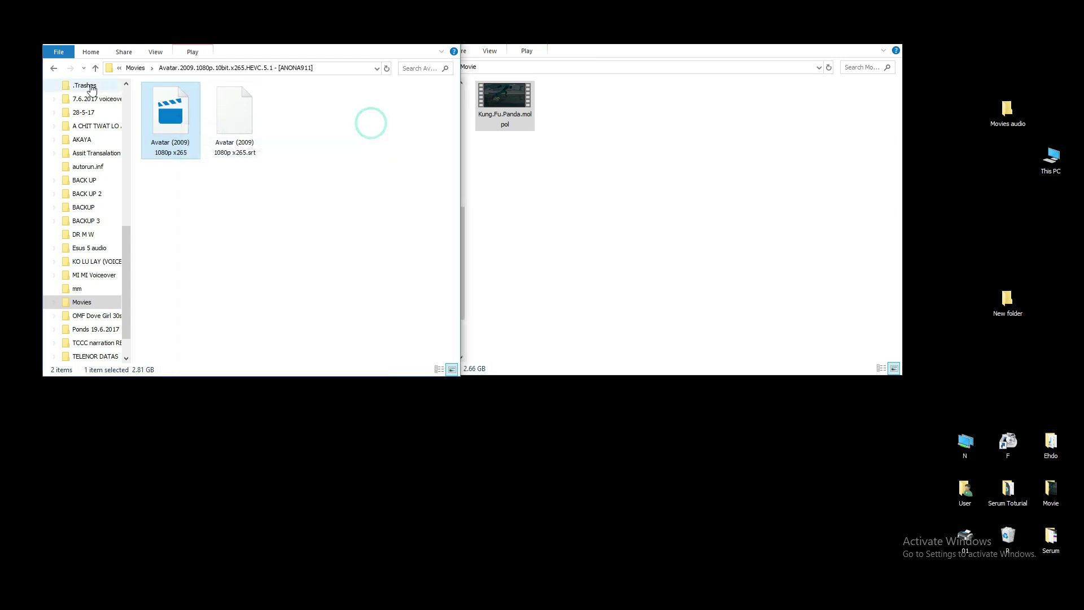
- Check the file properties of the Transformers 2007 video in its subfolder and return to the Movies folder
{"action": "left_click", "coordinate": [53, 68]}
{"action": "double_click", "coordinate": [177, 109]}
{"action": "left_click", "coordinate": [54, 68]}
{"action": "double_click", "coordinate": [170, 117]}
{"action": "left_click", "coordinate": [171, 113]}
{"action": "right_click", "coordinate": [177, 117]}
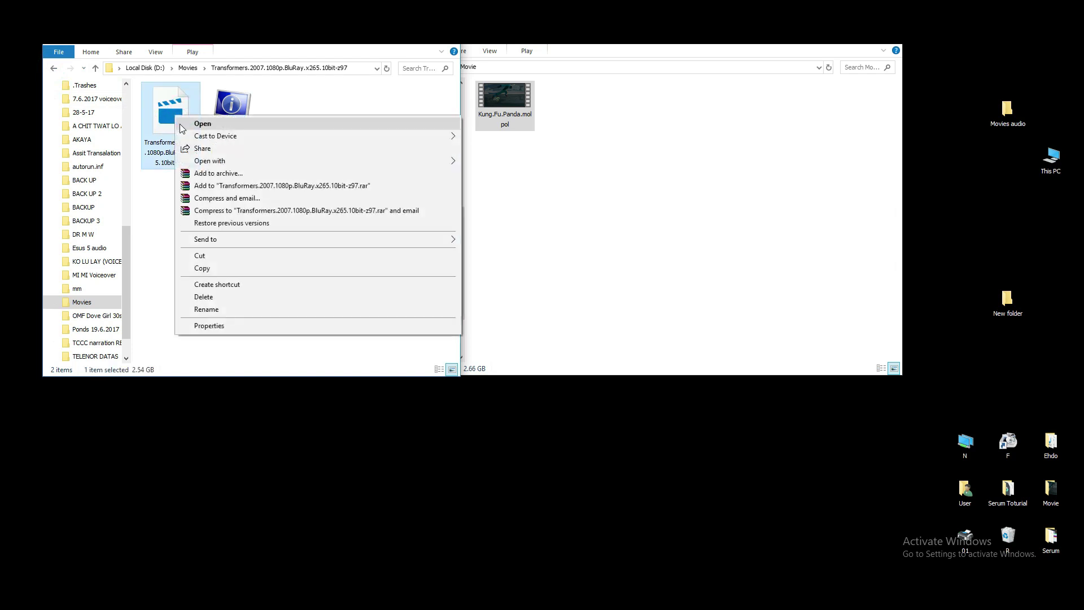
{"action": "left_click", "coordinate": [226, 325]}
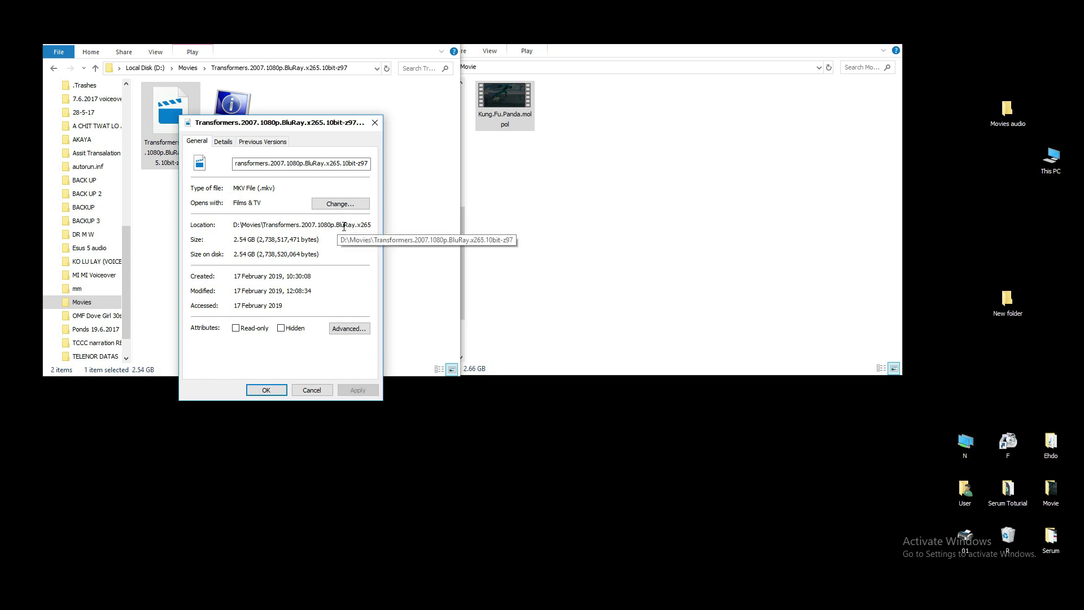
{"action": "left_click", "coordinate": [375, 123]}
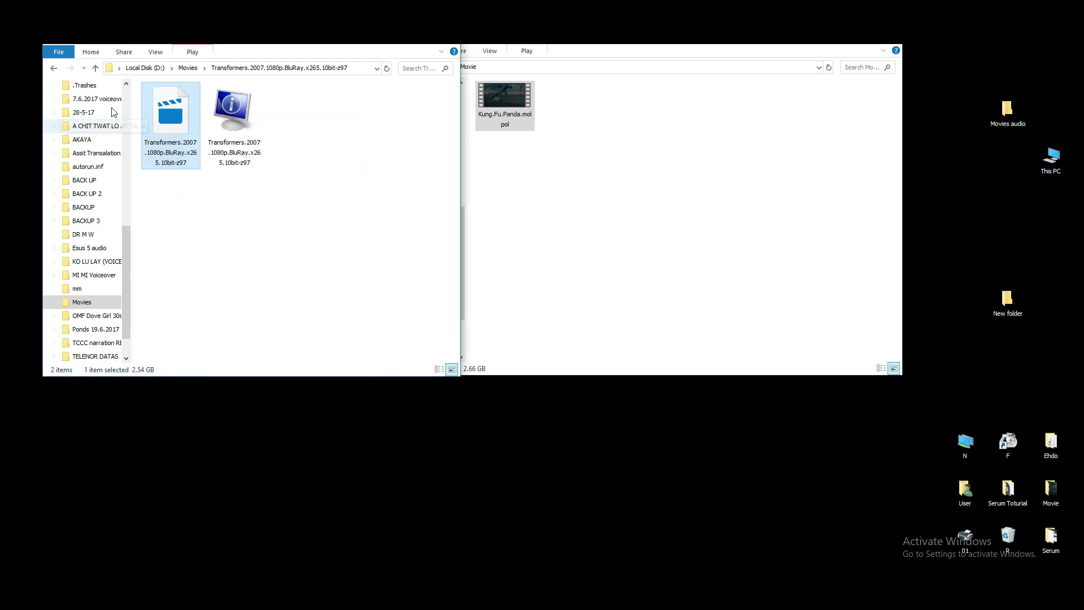
{"action": "left_click", "coordinate": [54, 67]}
{"action": "left_click", "coordinate": [202, 140]}
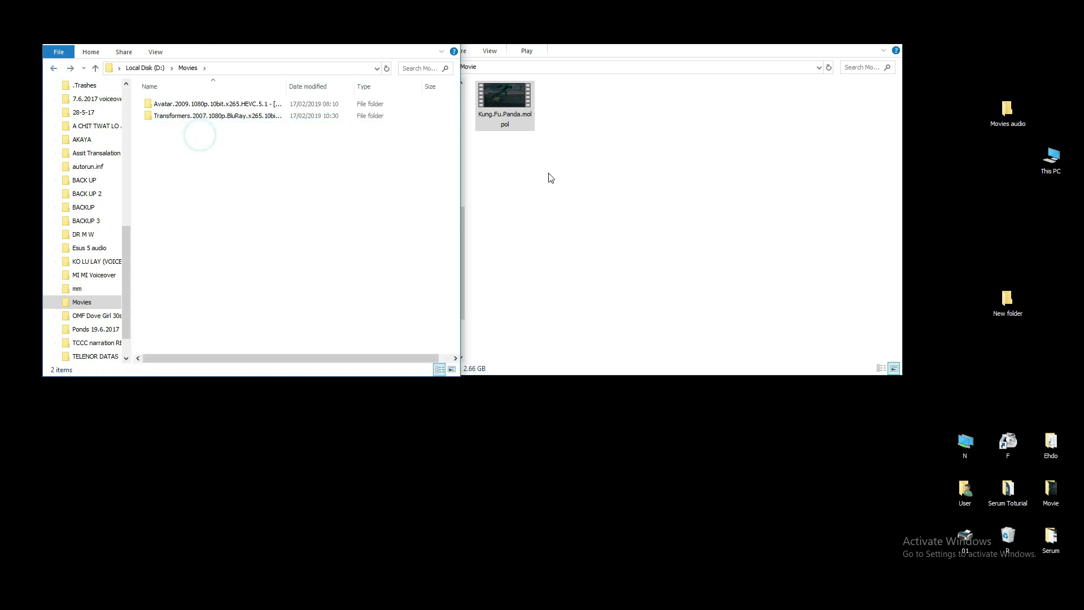
{"action": "left_click", "coordinate": [547, 173]}
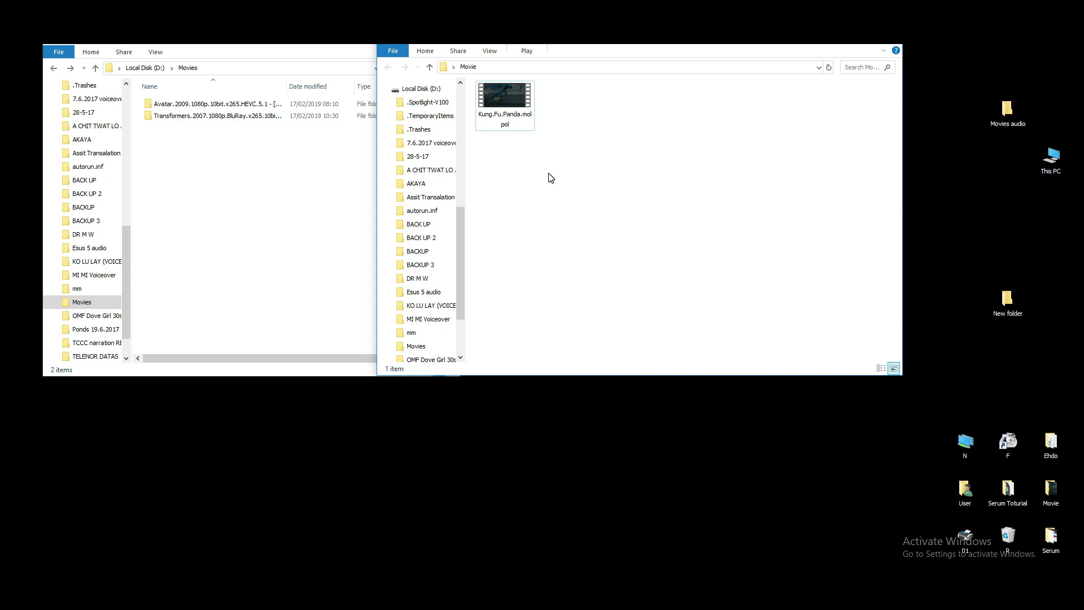
{"action": "left_click", "coordinate": [509, 104]}
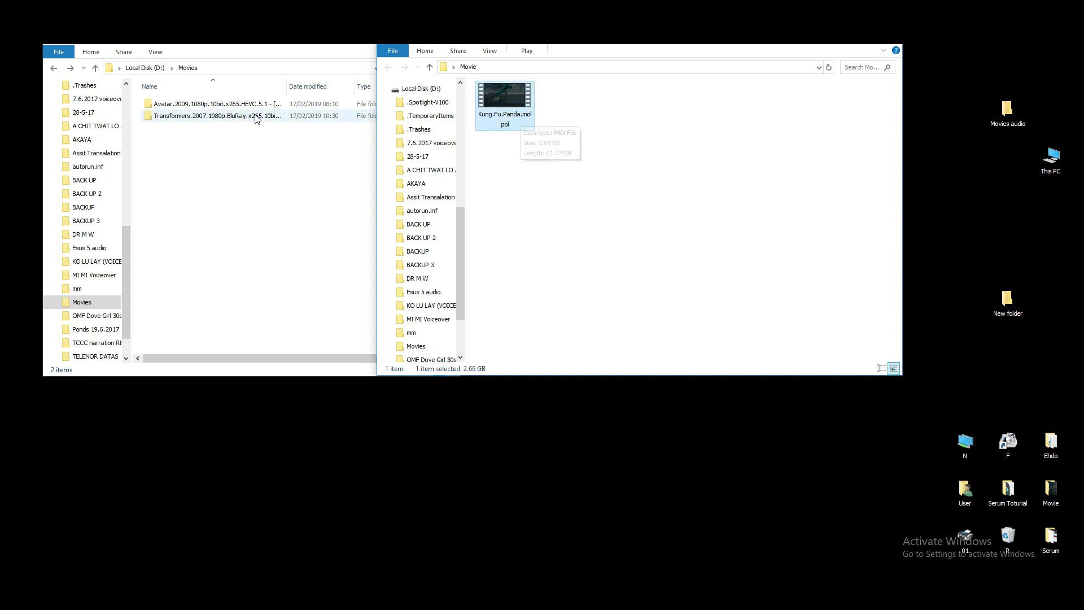
{"action": "left_click", "coordinate": [236, 104]}
{"action": "left_click", "coordinate": [230, 117]}
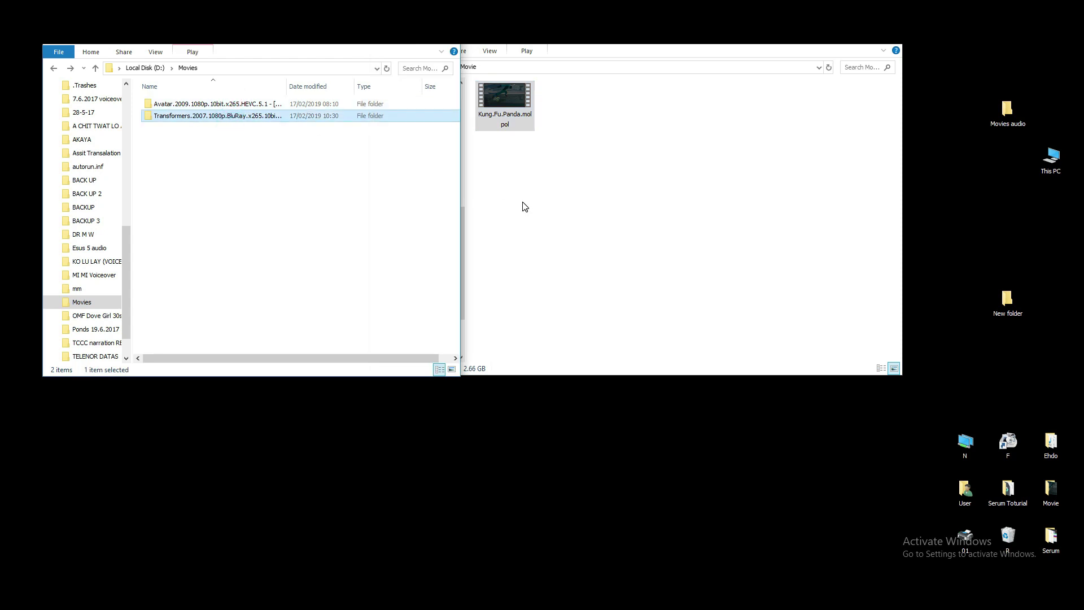
{"action": "left_click", "coordinate": [525, 207]}
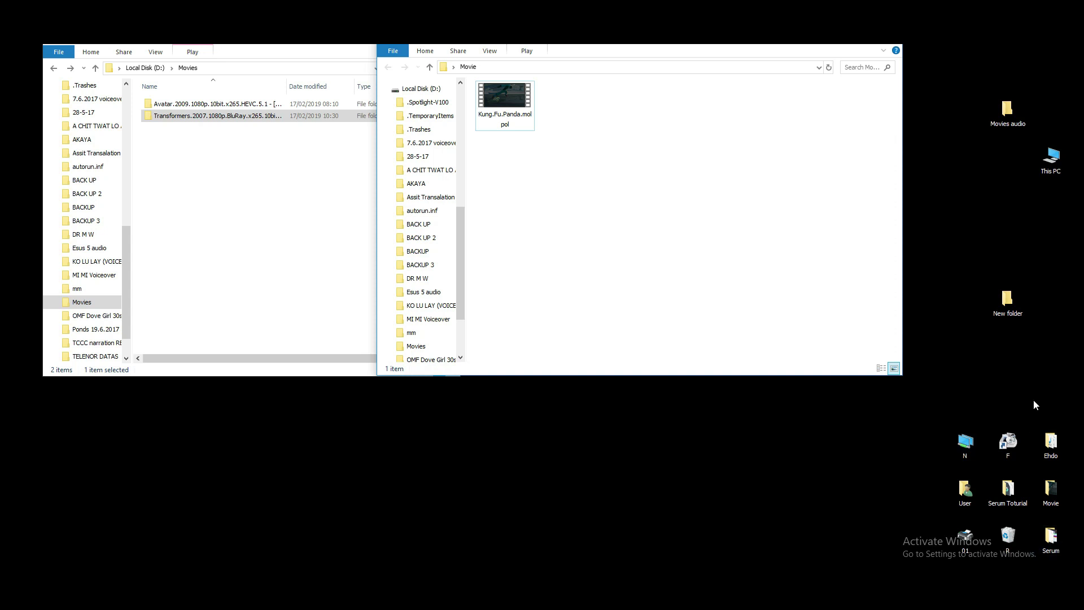
- Launch Format Factory and set up a WAV conversion task with the Avatar (2009) 1080p x265 video
{"action": "double_click", "coordinate": [1008, 444]}
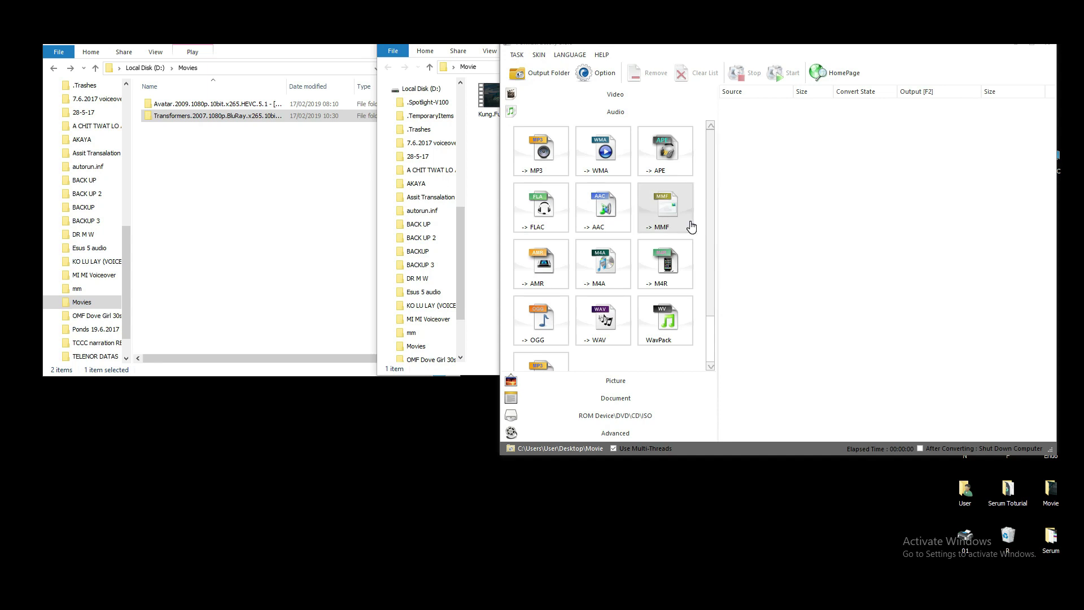
{"action": "left_click", "coordinate": [599, 319]}
{"action": "left_click", "coordinate": [286, 226]}
{"action": "double_click", "coordinate": [216, 104]}
{"action": "left_click_drag", "start_coordinate": [170, 119], "coordinate": [736, 238]}
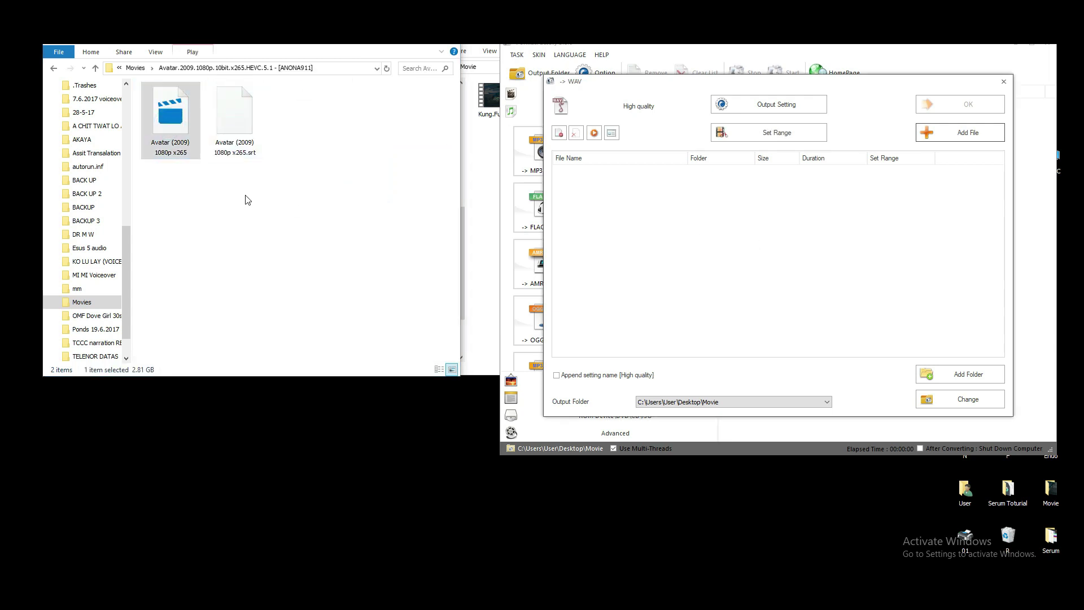
- Add the Transformers 2007 and Kung.Fu.Panda.molpol videos to the WAV conversion list
{"action": "left_click", "coordinate": [51, 72]}
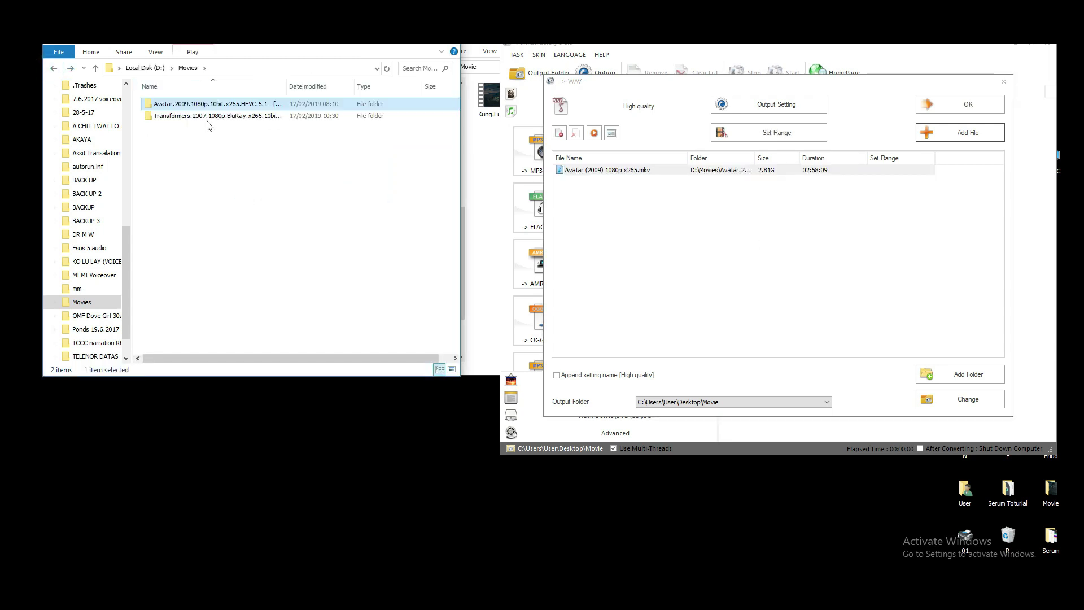
{"action": "double_click", "coordinate": [216, 117]}
{"action": "left_click_drag", "start_coordinate": [170, 118], "coordinate": [694, 277]}
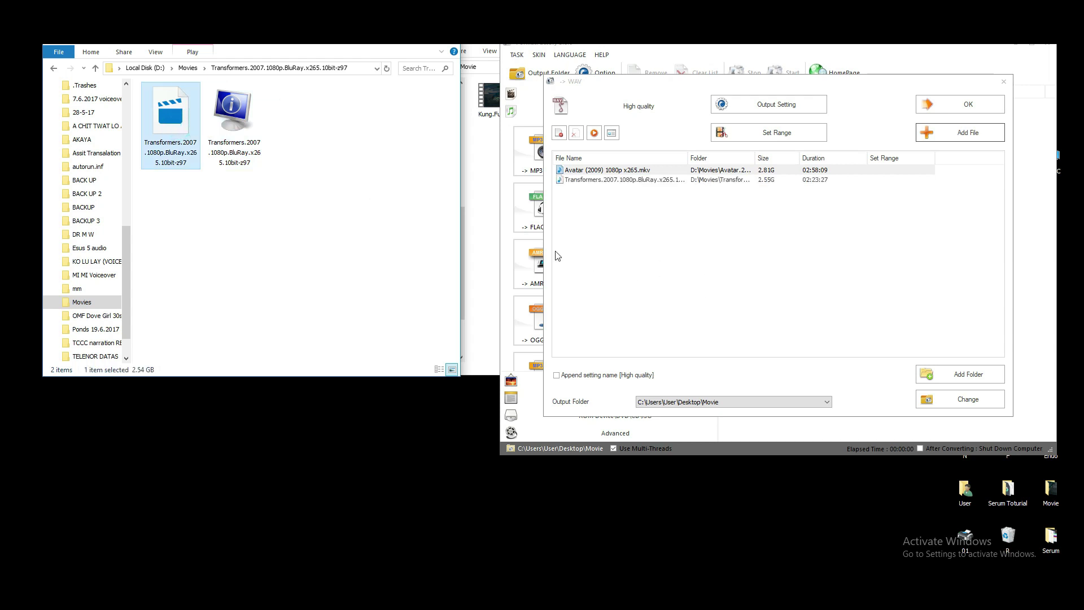
{"action": "left_click", "coordinate": [499, 112]}
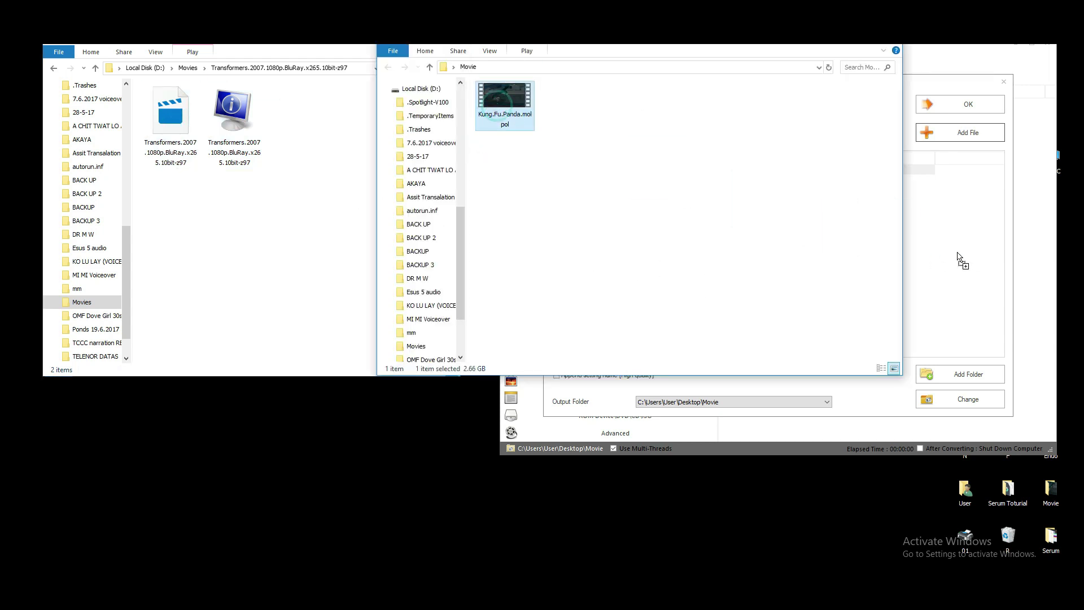
{"action": "left_click_drag", "start_coordinate": [955, 275], "coordinate": [953, 271]}
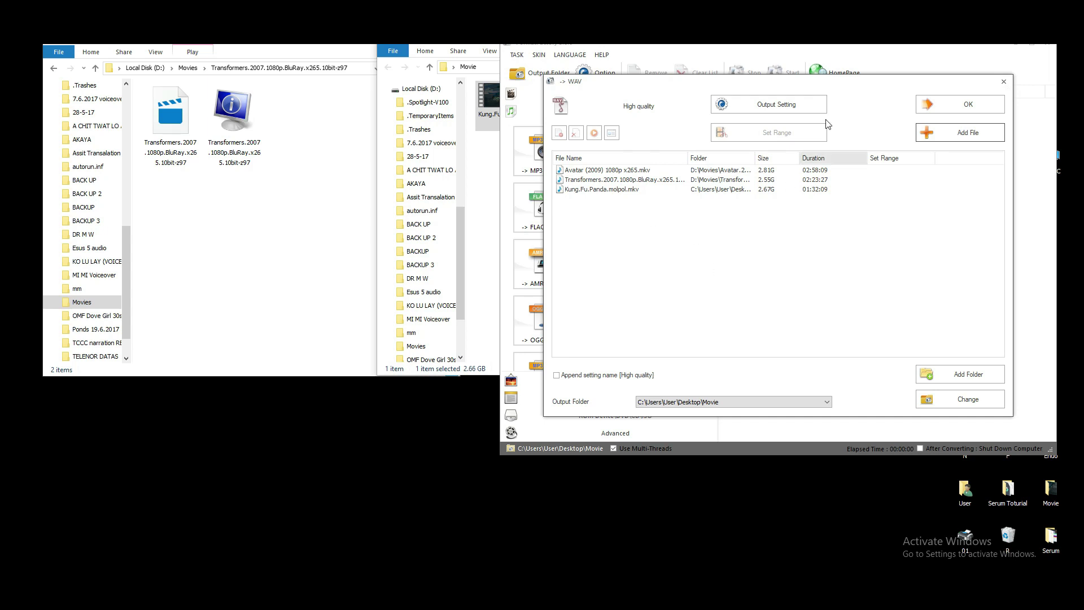
- Review the sample rate and audio channel options in the output settings of the WAV conversion
{"action": "left_click", "coordinate": [751, 103]}
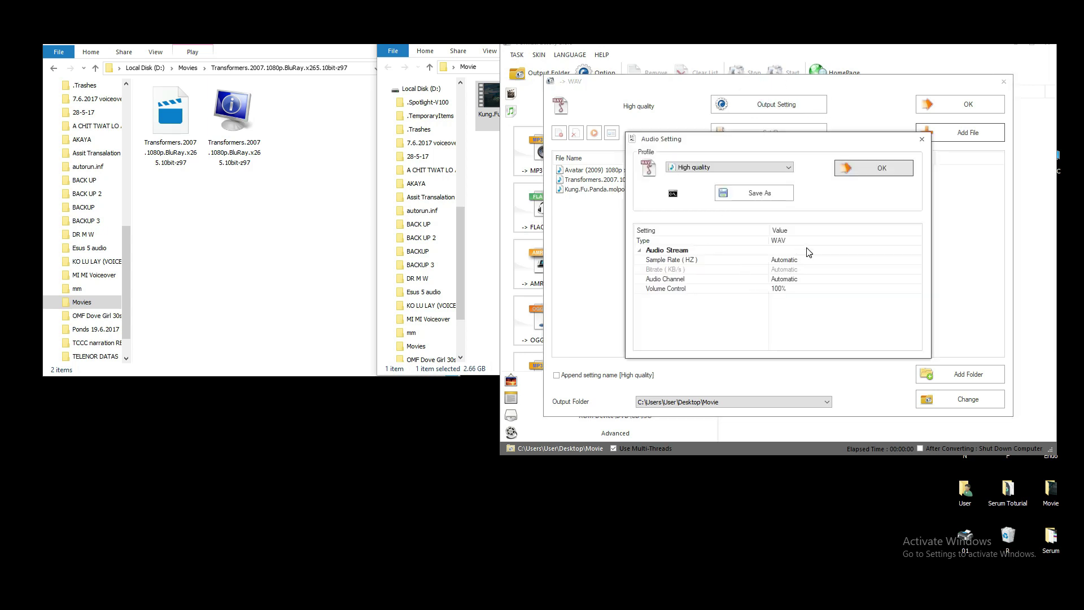
{"action": "left_click", "coordinate": [916, 260]}
{"action": "left_click", "coordinate": [842, 270]}
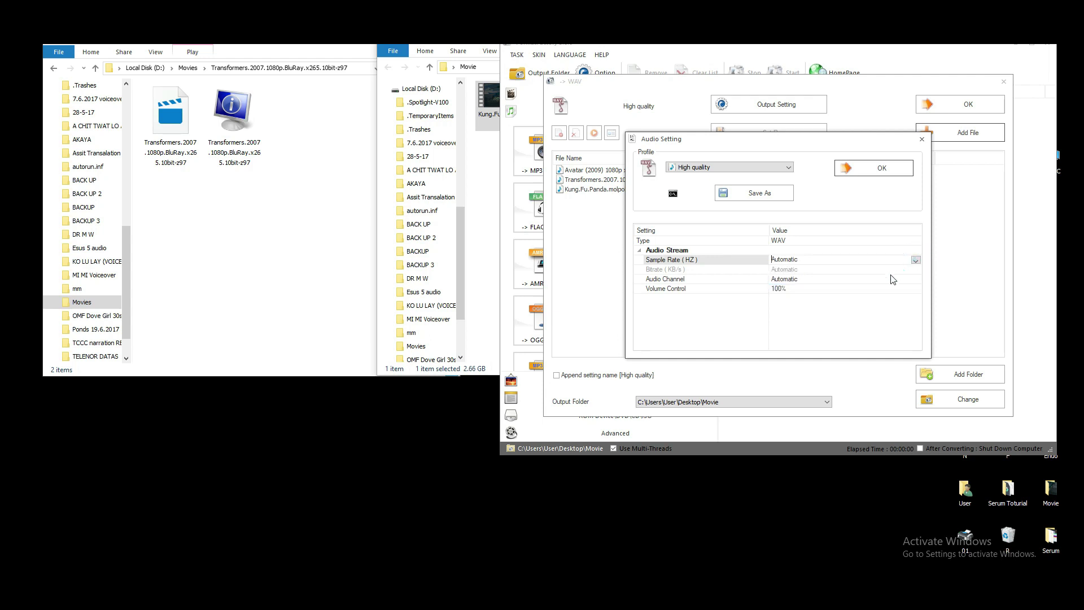
{"action": "left_click", "coordinate": [916, 280]}
{"action": "left_click", "coordinate": [917, 278]}
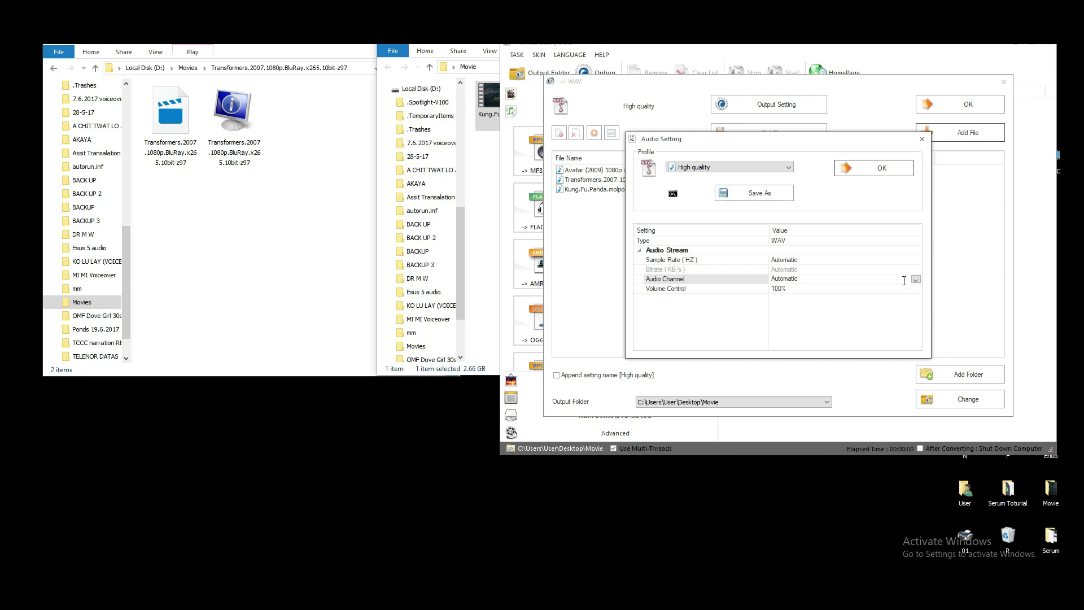
{"action": "left_click", "coordinate": [886, 169]}
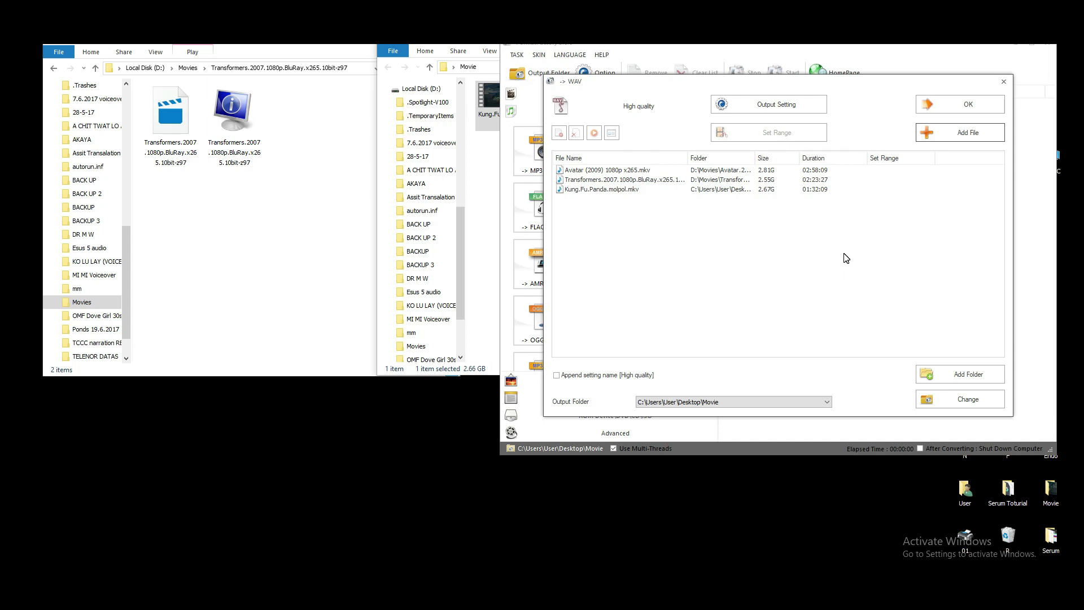
- Set the output folder to Movies audio on the desktop and start converting the three movies to WAV
{"action": "left_click", "coordinate": [970, 400]}
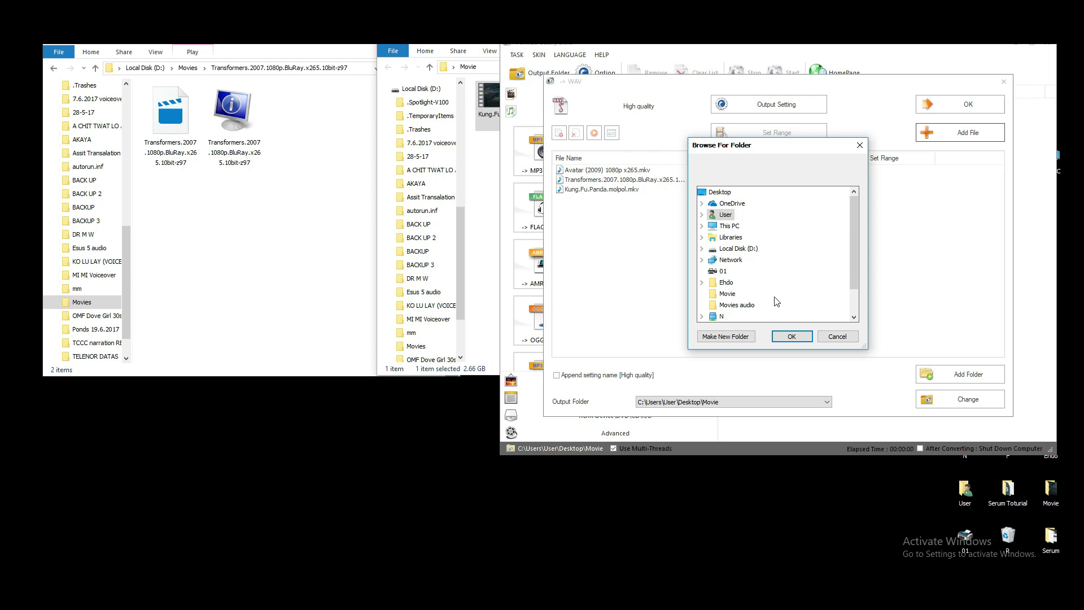
{"action": "left_click", "coordinate": [727, 308]}
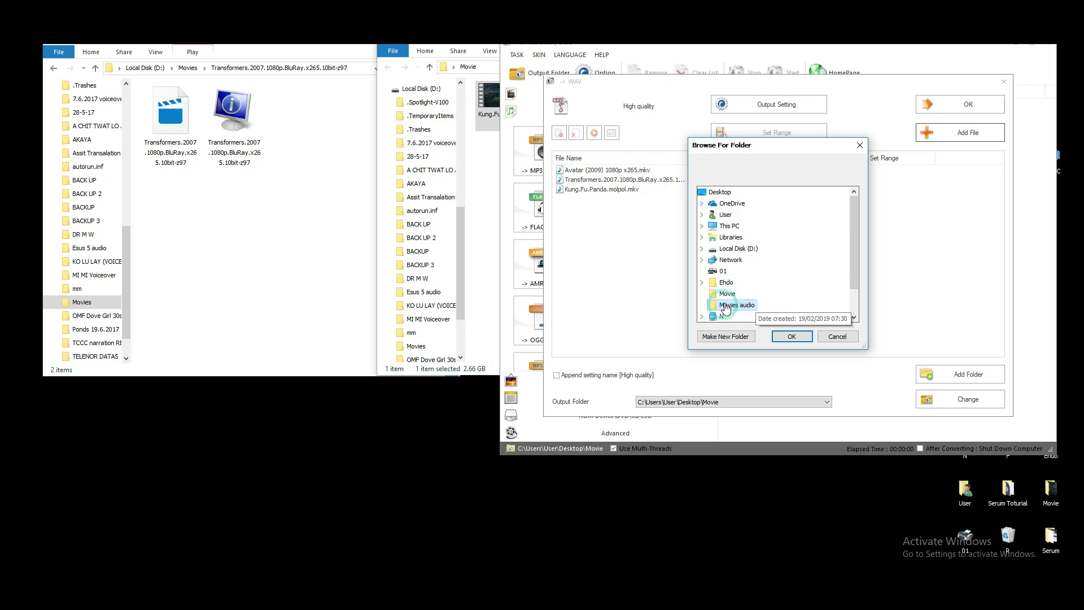
{"action": "left_click", "coordinate": [792, 336]}
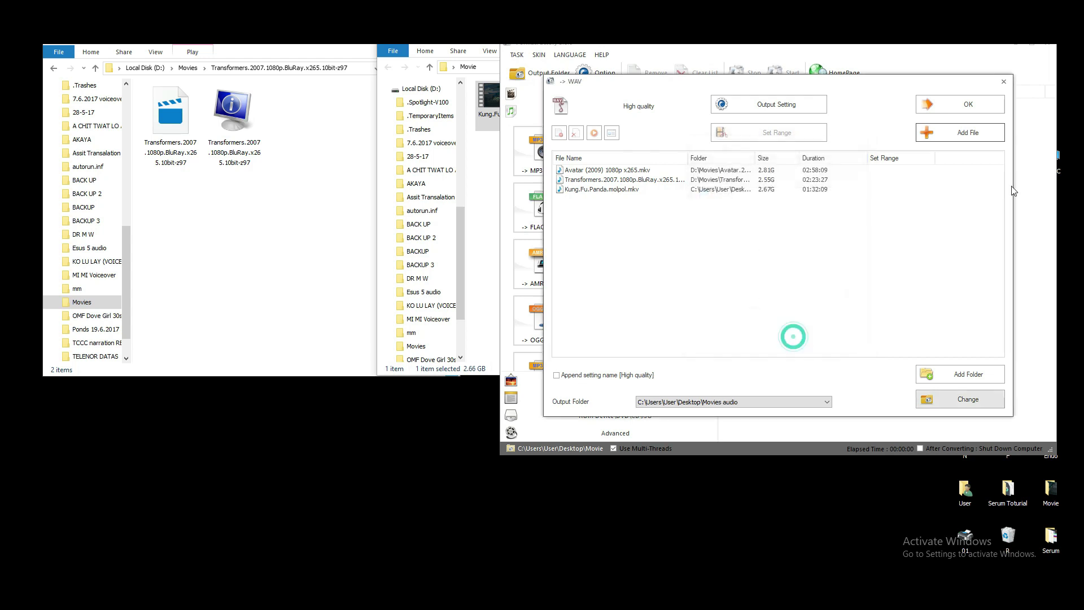
{"action": "left_click", "coordinate": [968, 104]}
{"action": "left_click", "coordinate": [784, 72]}
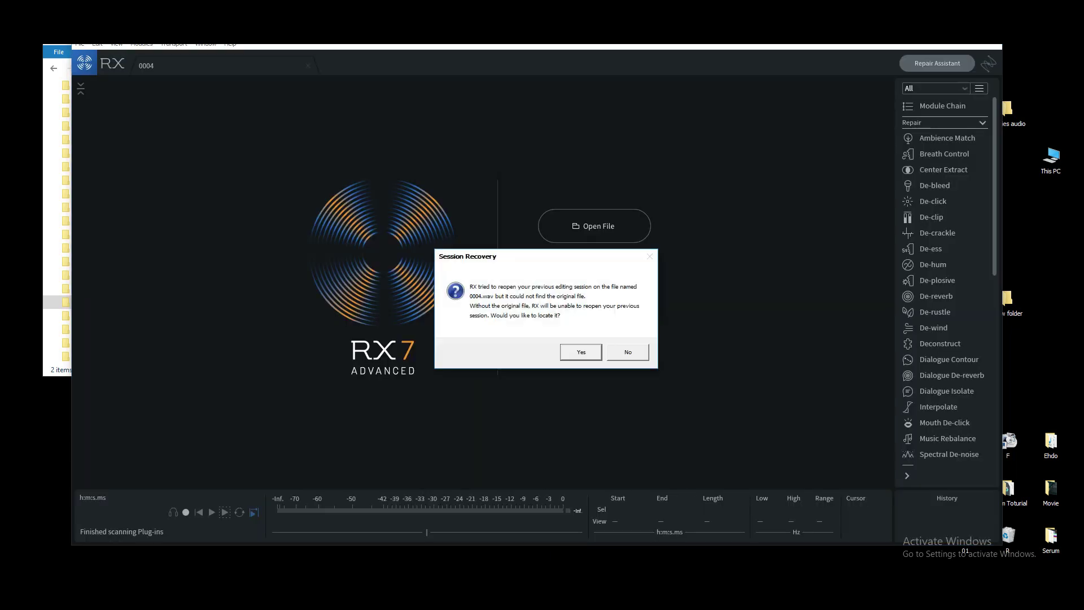
- Decline the session recovery in iZotope RX 7 and load all three WAV files from the Movies audio folder
{"action": "left_click", "coordinate": [634, 356]}
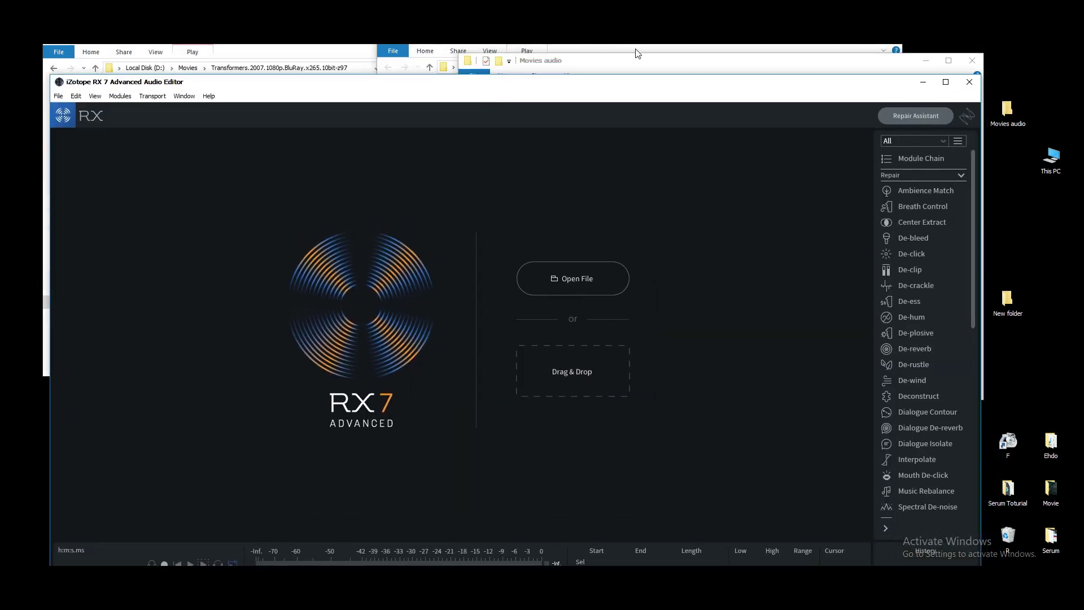
{"action": "left_click_drag", "start_coordinate": [646, 64], "coordinate": [739, 52]}
{"action": "left_click_drag", "start_coordinate": [720, 277], "coordinate": [709, 82]}
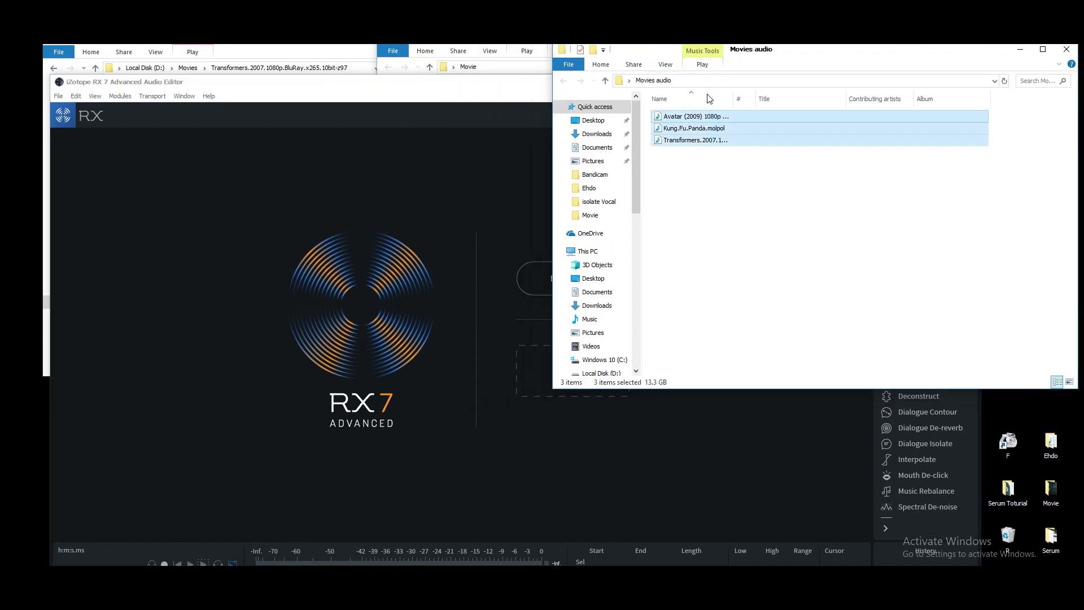
{"action": "left_click_drag", "start_coordinate": [784, 130], "coordinate": [318, 331]}
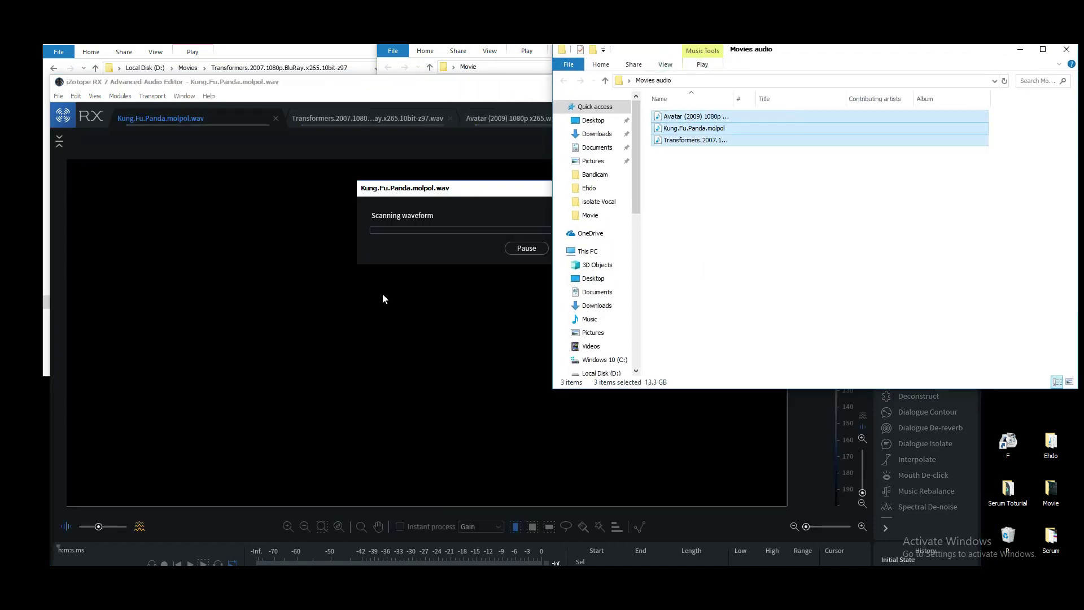
- Maximize the RX editor and shift the display blend fully to the waveform, hiding the spectrogram
{"action": "double_click", "coordinate": [439, 89]}
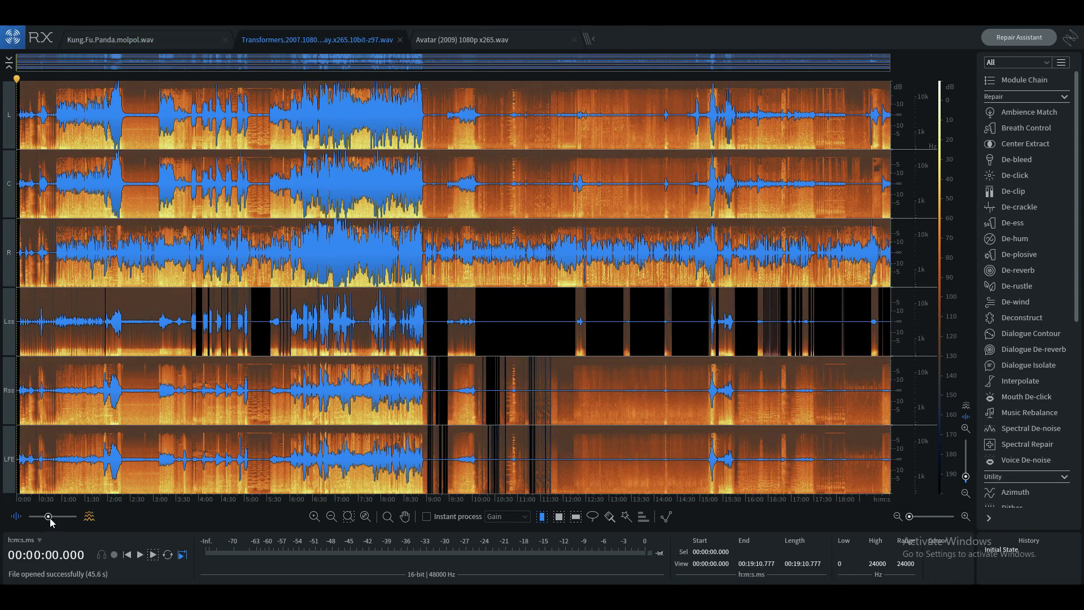
{"action": "left_click_drag", "start_coordinate": [49, 517], "coordinate": [30, 517]}
- Compare the channel waveforms of the Kung Fu Panda, Transformers and Avatar files, ending on Kung Fu Panda
{"action": "left_click", "coordinate": [62, 37]}
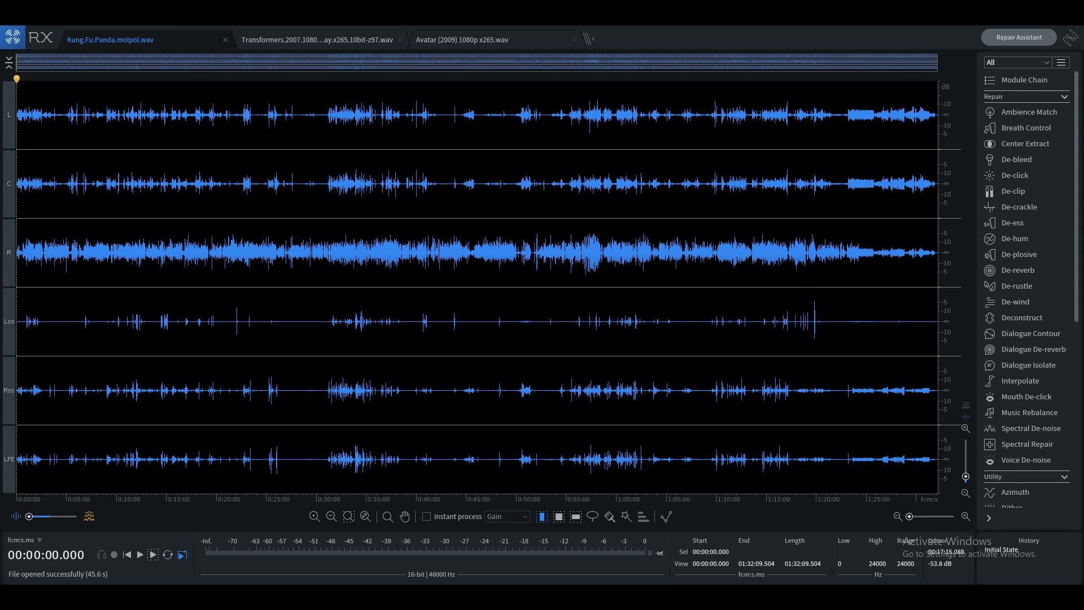
{"action": "left_click", "coordinate": [319, 41]}
{"action": "left_click", "coordinate": [481, 46]}
{"action": "left_click", "coordinate": [117, 40]}
- Play the Kung Fu Panda audio from about 32:16 and again from about 31:16
{"action": "left_click", "coordinate": [338, 189]}
{"action": "key", "text": "space"}
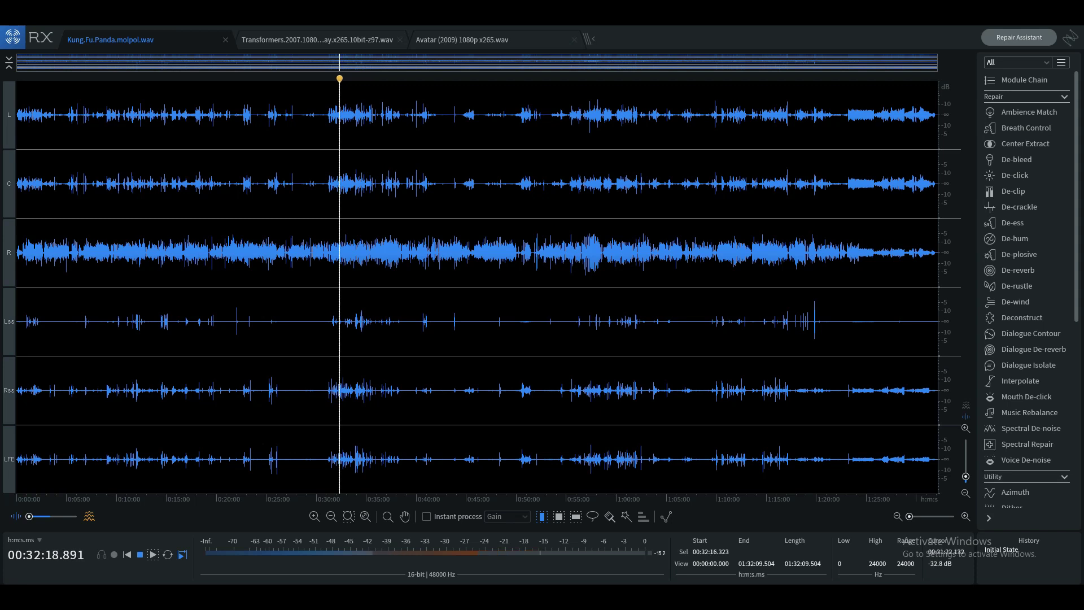
{"action": "scroll", "coordinate": [331, 204], "scroll_direction": "up", "scroll_amount": 5}
{"action": "left_click", "coordinate": [319, 204]}
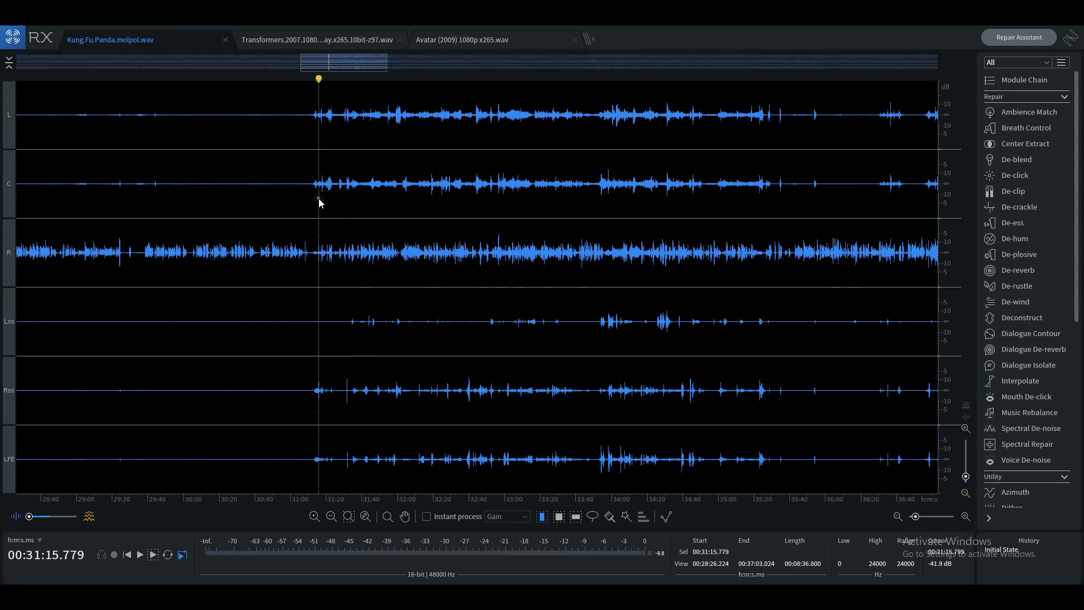
{"action": "key", "text": "space"}
{"action": "scroll", "coordinate": [319, 204], "scroll_direction": "up", "scroll_amount": 3}
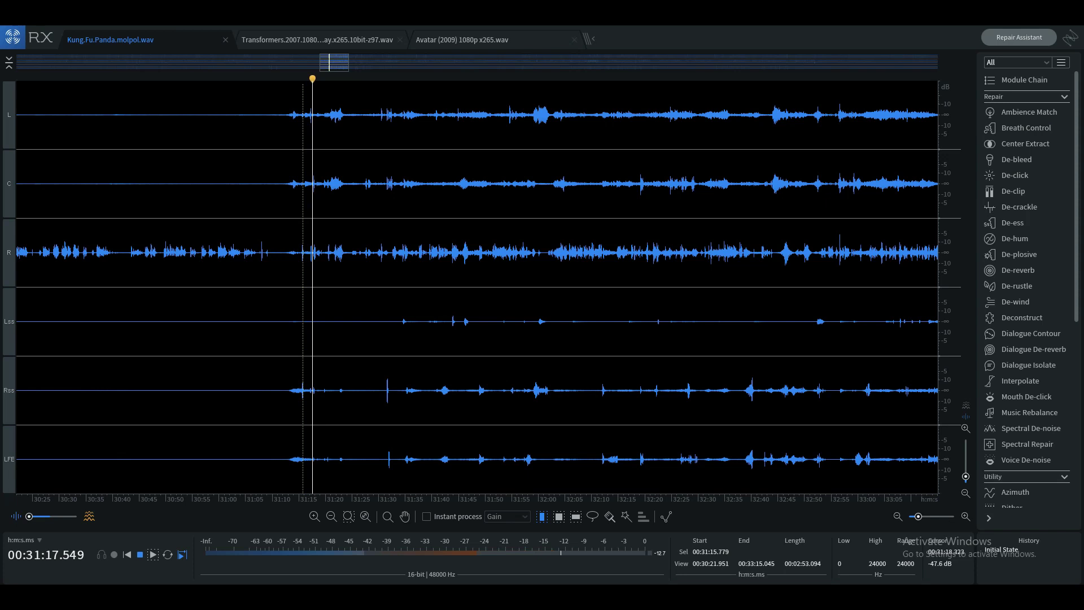
- Play the Kung Fu Panda audio from 31:20 and again from about 31:39 with all channels active, ending playback near 31:42
{"action": "left_click", "coordinate": [325, 211]}
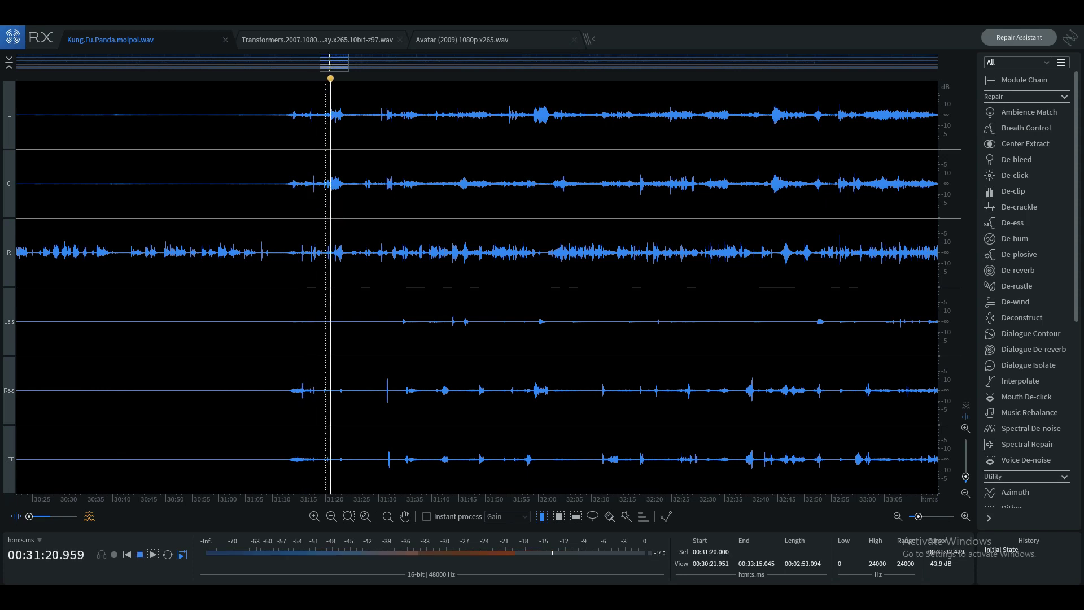
{"action": "scroll", "coordinate": [342, 203], "scroll_direction": "up", "scroll_amount": 3}
{"action": "left_click", "coordinate": [545, 223]}
{"action": "key", "text": "space"}
{"action": "left_click", "coordinate": [683, 243]}
{"action": "key", "text": "space"}
{"action": "scroll", "coordinate": [735, 243], "scroll_direction": "up", "scroll_amount": 2}
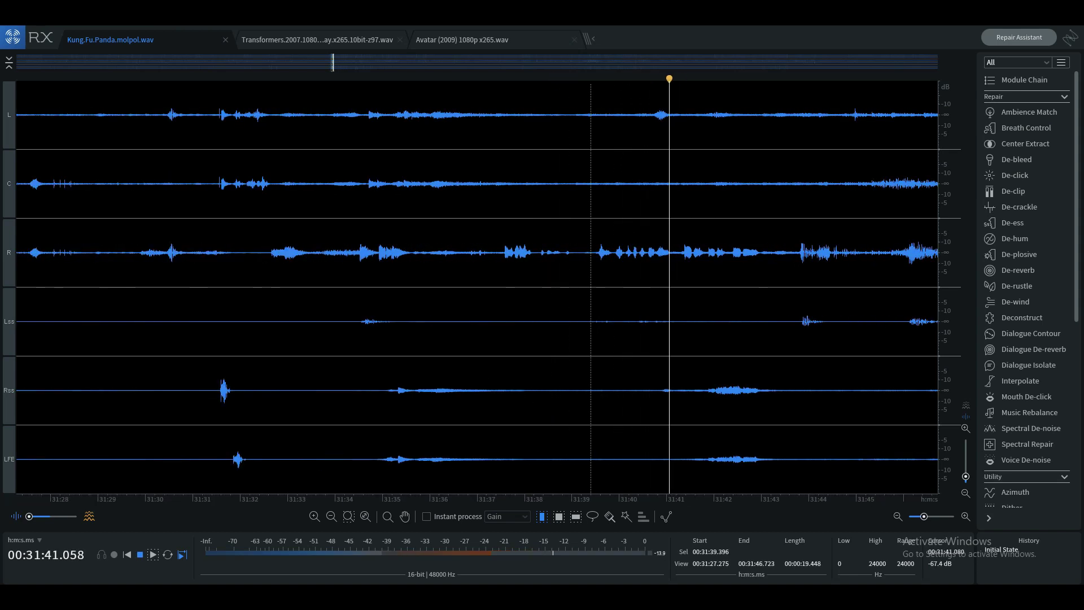
{"action": "key", "text": "space"}
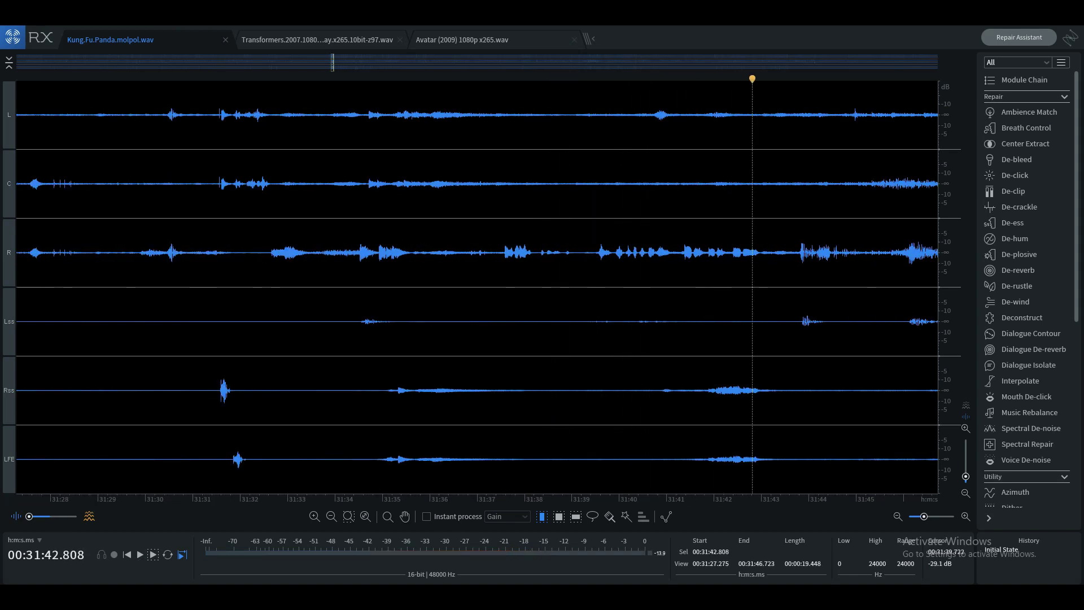
- Isolate only the R channel of the Kung Fu Panda file and play it from about 31:39
{"action": "left_click", "coordinate": [11, 192]}
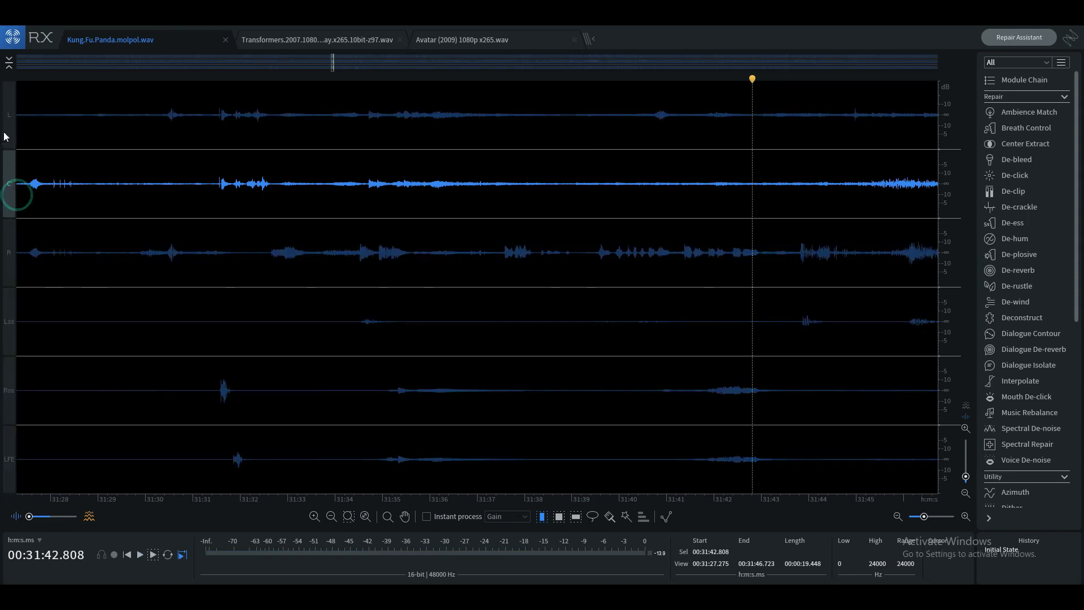
{"action": "left_click", "coordinate": [12, 257]}
{"action": "left_click", "coordinate": [8, 189]}
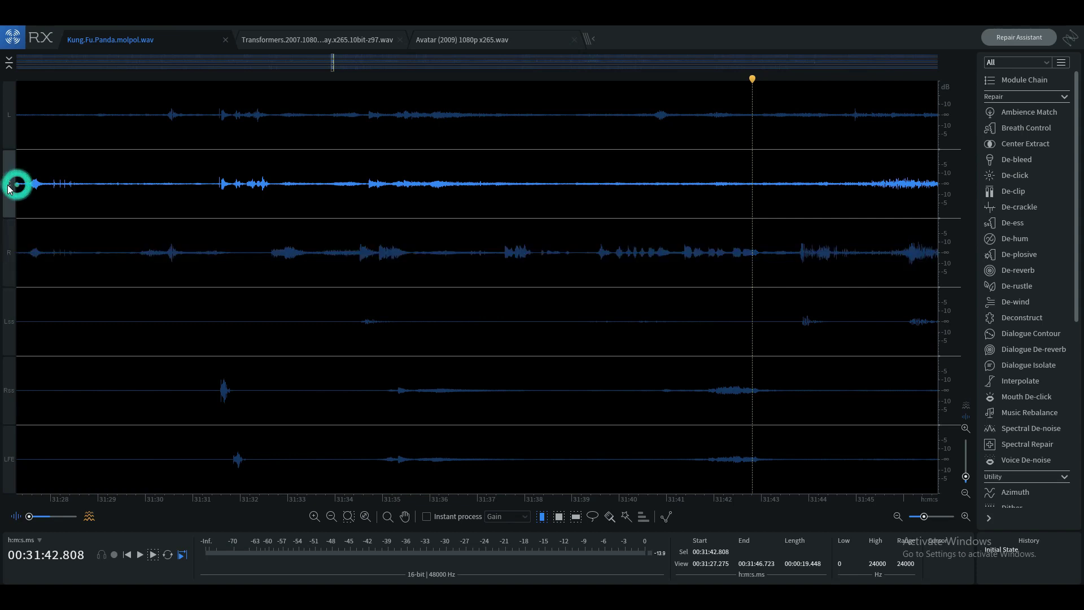
{"action": "left_click", "coordinate": [10, 229]}
{"action": "left_click", "coordinate": [592, 253]}
{"action": "key", "text": "space"}
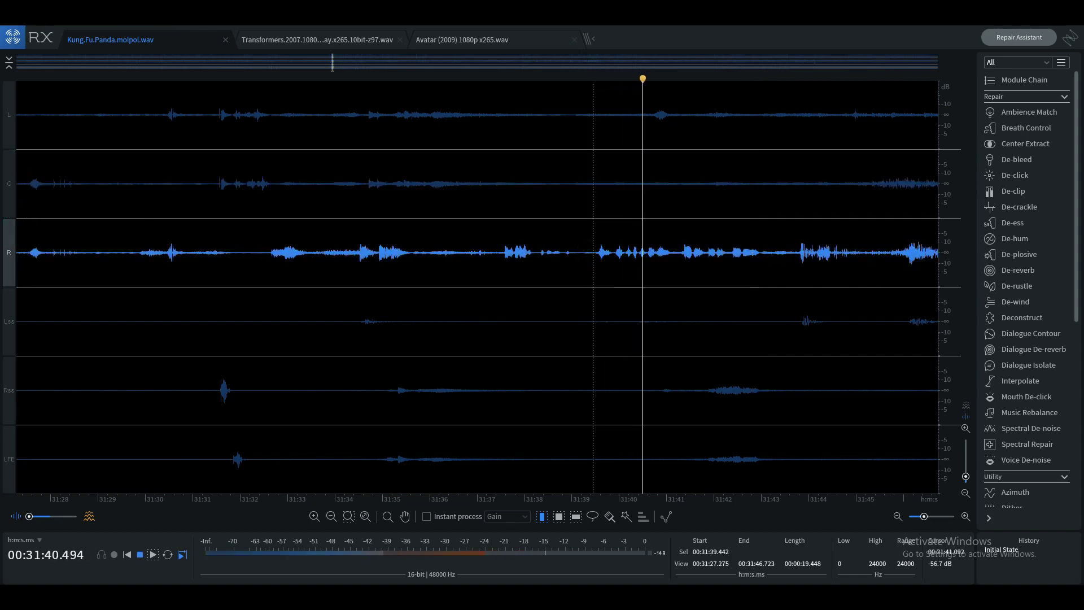
{"action": "key", "text": "space"}
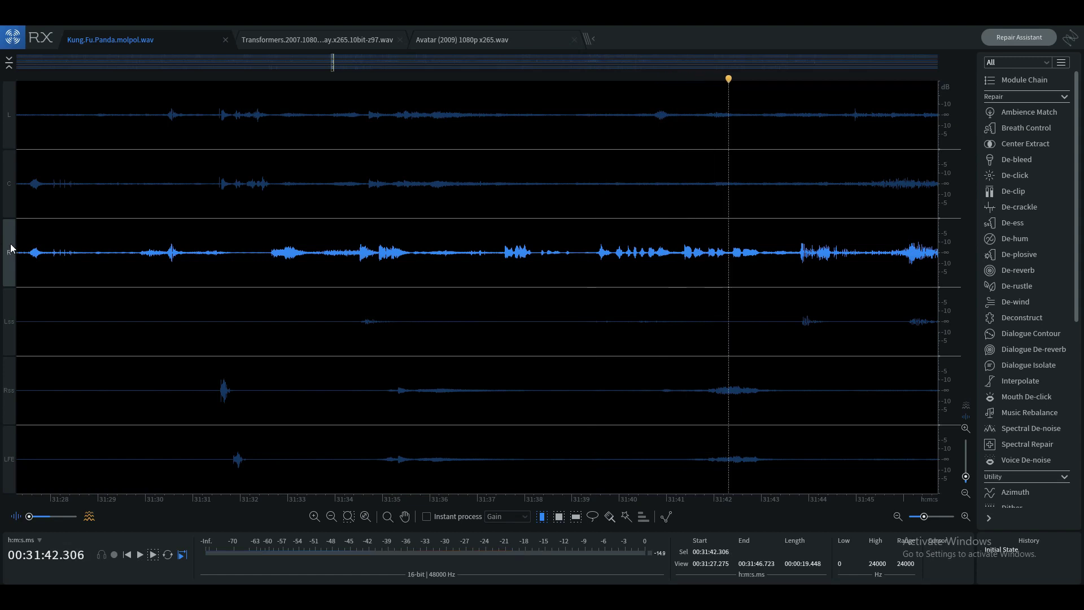
- Activate the L, C, Lss, Rss and LFE channels without R and play the Kung Fu Panda audio from about 31:37
{"action": "left_click", "coordinate": [12, 244]}
{"action": "left_click", "coordinate": [10, 192]}
{"action": "left_click", "coordinate": [11, 117]}
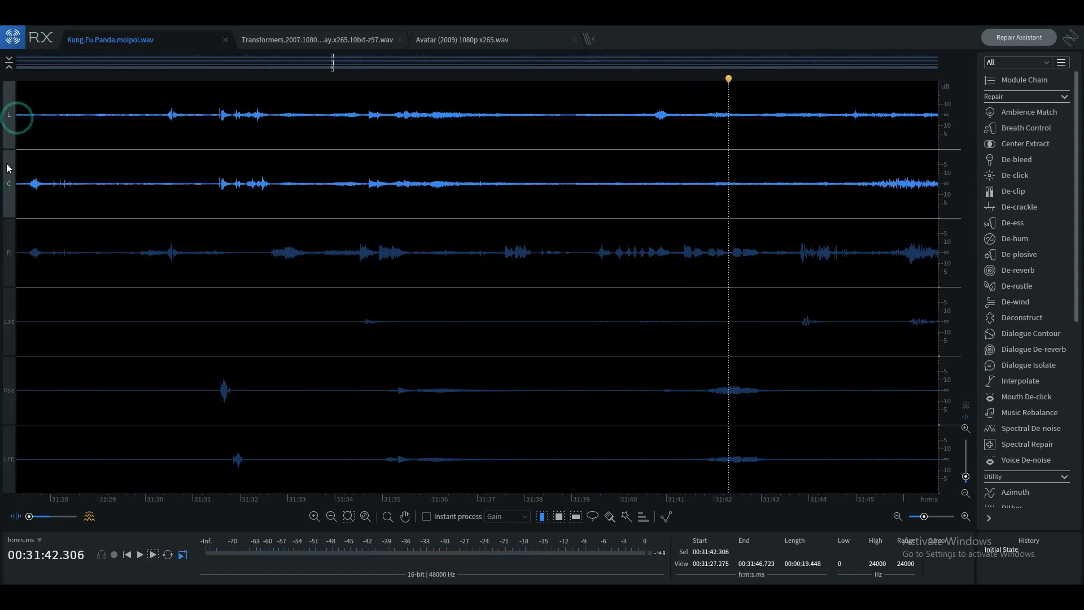
{"action": "left_click", "coordinate": [13, 327]}
{"action": "left_click", "coordinate": [12, 387]}
{"action": "left_click", "coordinate": [11, 116]}
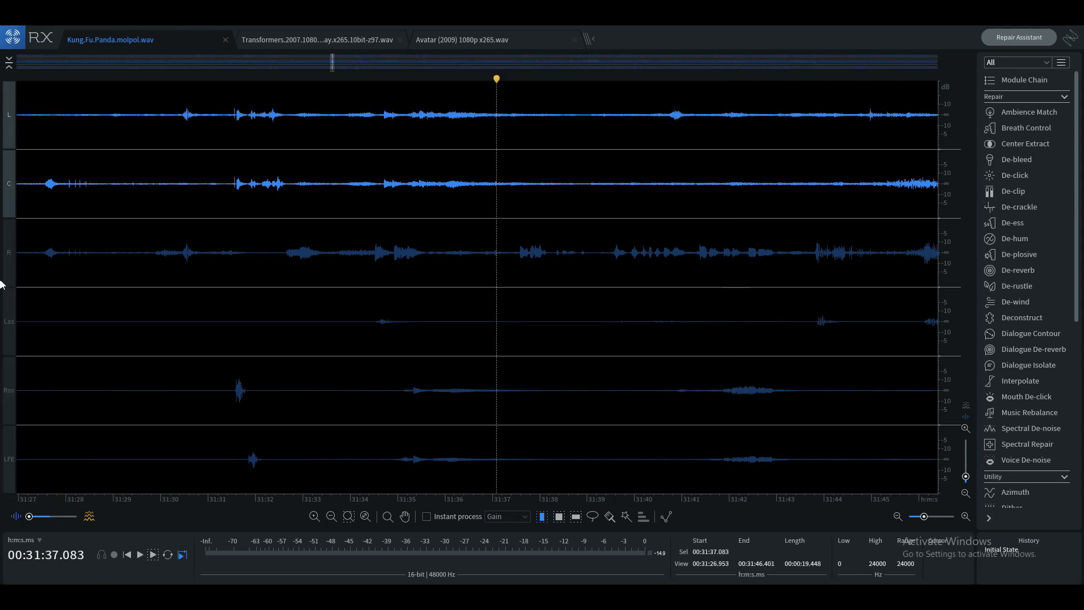
{"action": "left_click", "coordinate": [17, 322]}
{"action": "left_click", "coordinate": [17, 387]}
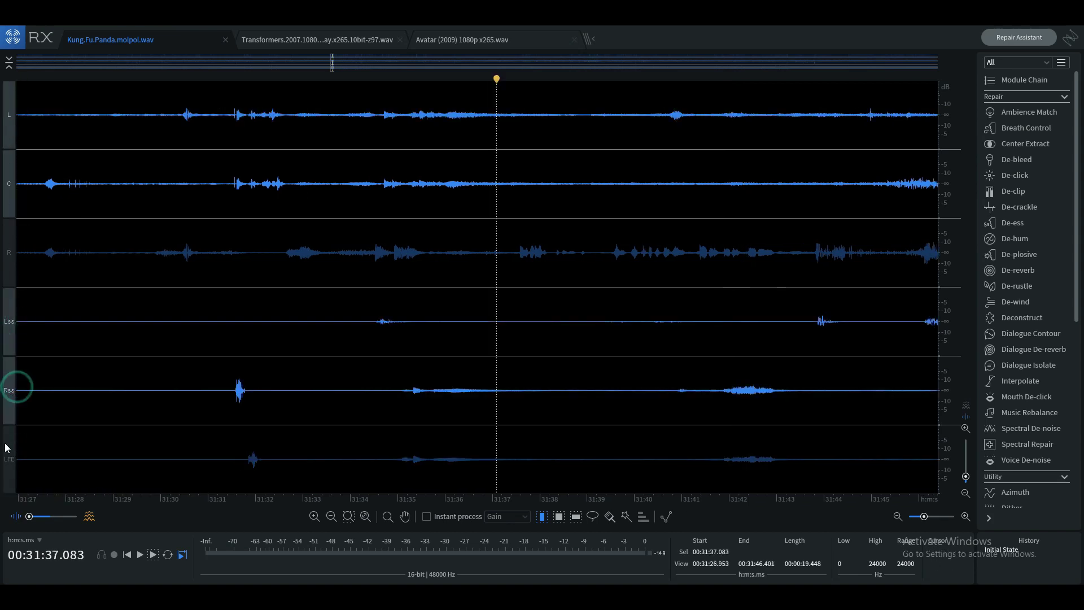
{"action": "left_click", "coordinate": [16, 444]}
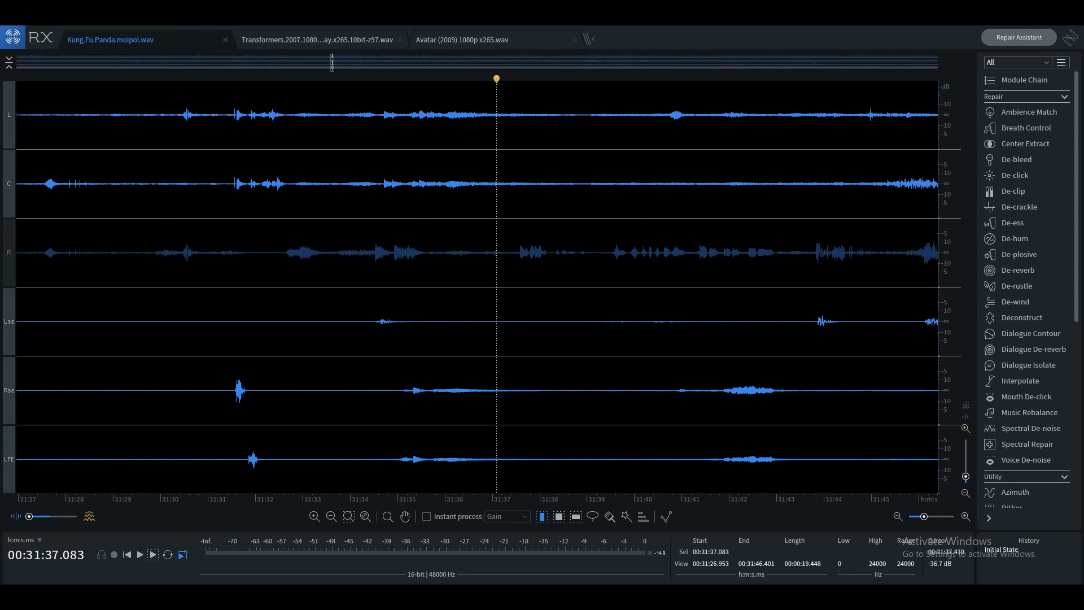
{"action": "key", "text": "space"}
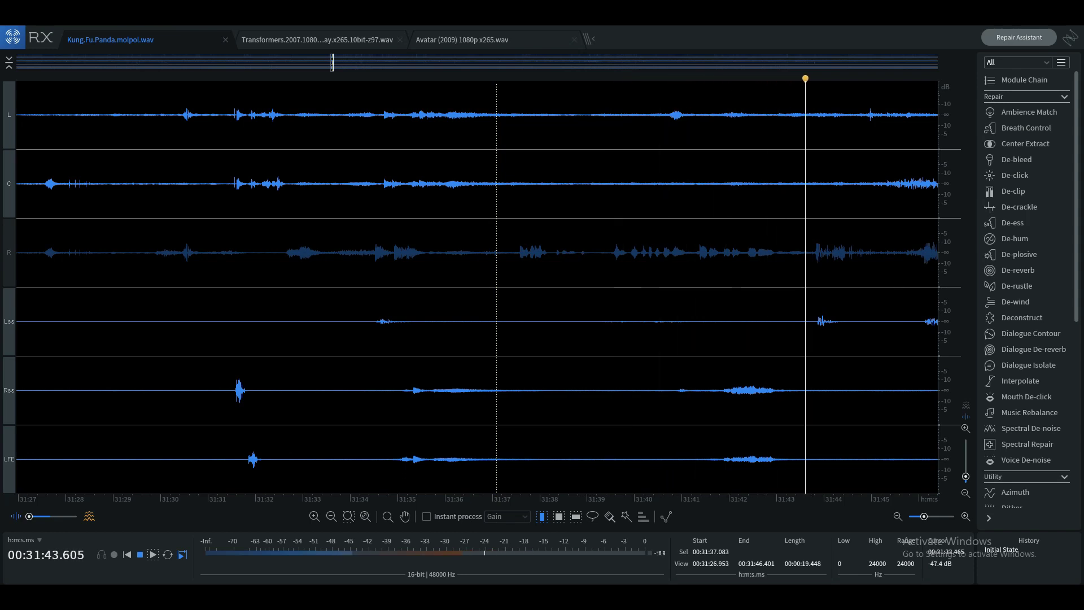
{"action": "scroll", "coordinate": [601, 283], "scroll_direction": "down", "scroll_amount": 4}
{"action": "key", "text": "space"}
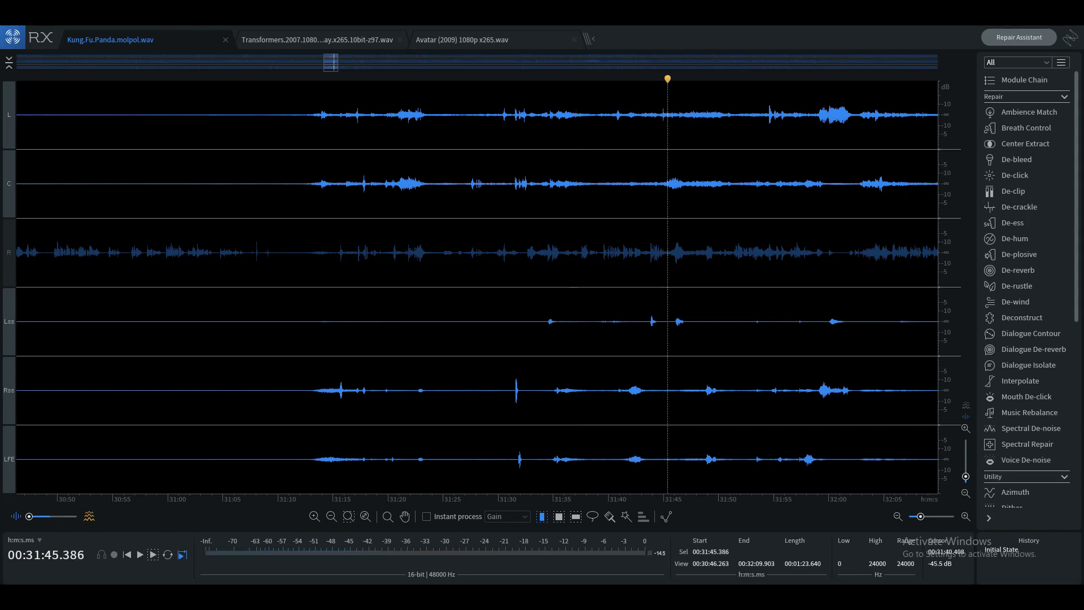
- Switch to the Transformers file and play all its channels from about 10:15
{"action": "left_click", "coordinate": [329, 39]}
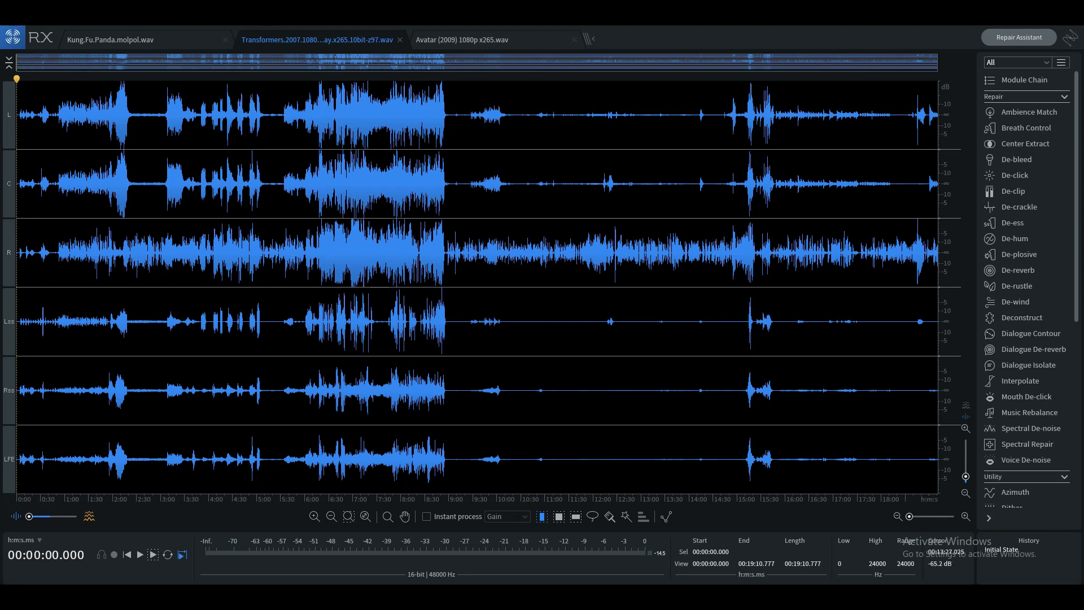
{"action": "left_click", "coordinate": [518, 254]}
{"action": "key", "text": "space"}
{"action": "scroll", "coordinate": [533, 254], "scroll_direction": "up", "scroll_amount": 4}
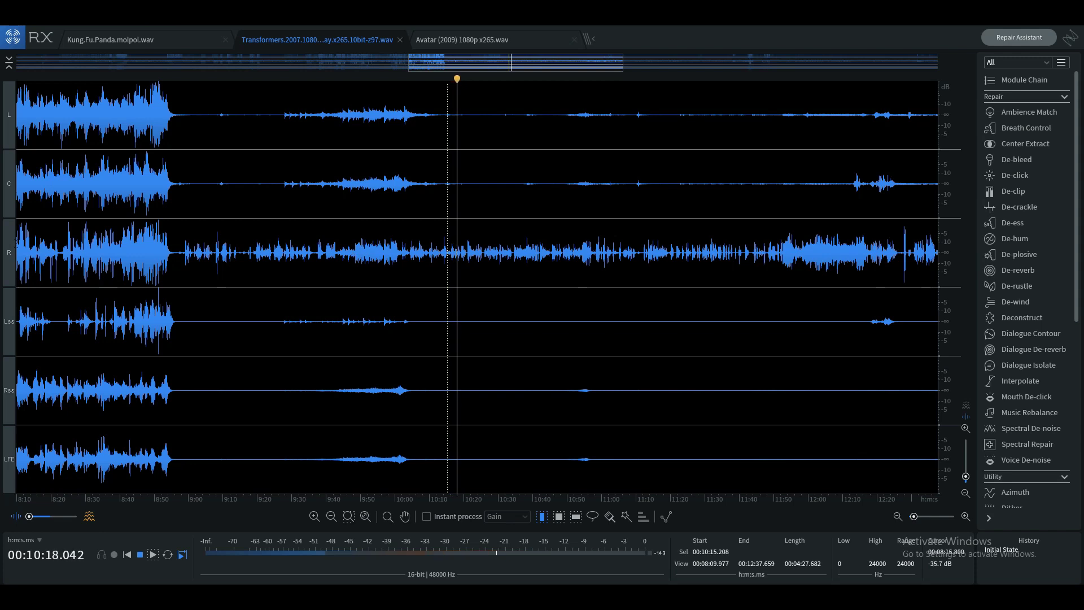
- Activate only the L, C, Lss, Rss and LFE channels of the Transformers file and play it without the R channel
{"action": "left_click", "coordinate": [7, 194]}
{"action": "left_click", "coordinate": [8, 131], "text": "ctrl"}
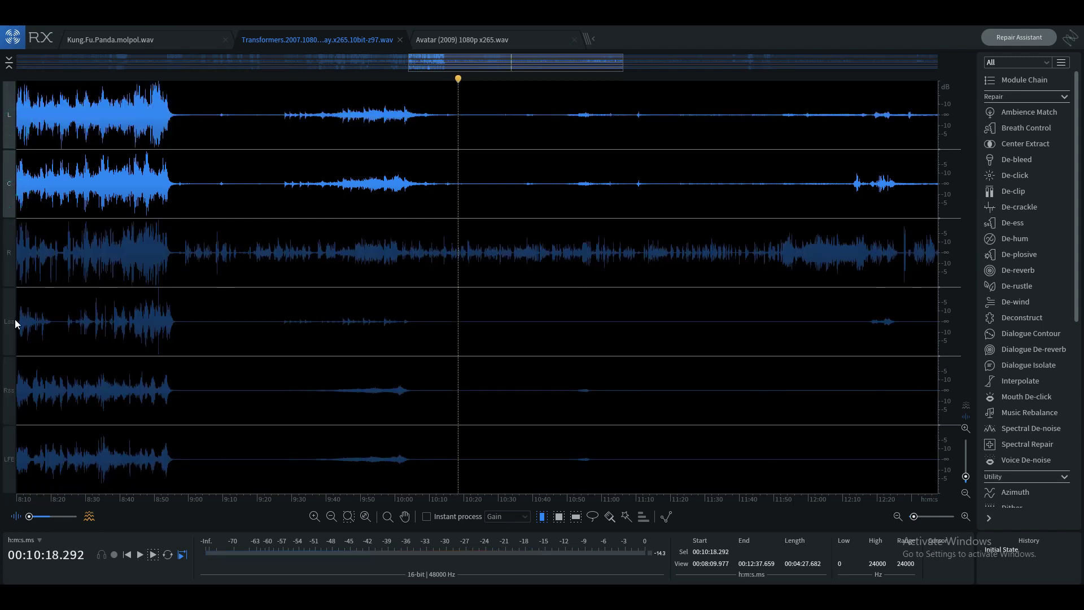
{"action": "left_click", "coordinate": [8, 326], "text": "ctrl"}
{"action": "left_click", "coordinate": [9, 390], "text": "ctrl"}
{"action": "left_click", "coordinate": [9, 456], "text": "ctrl"}
{"action": "key", "text": "space"}
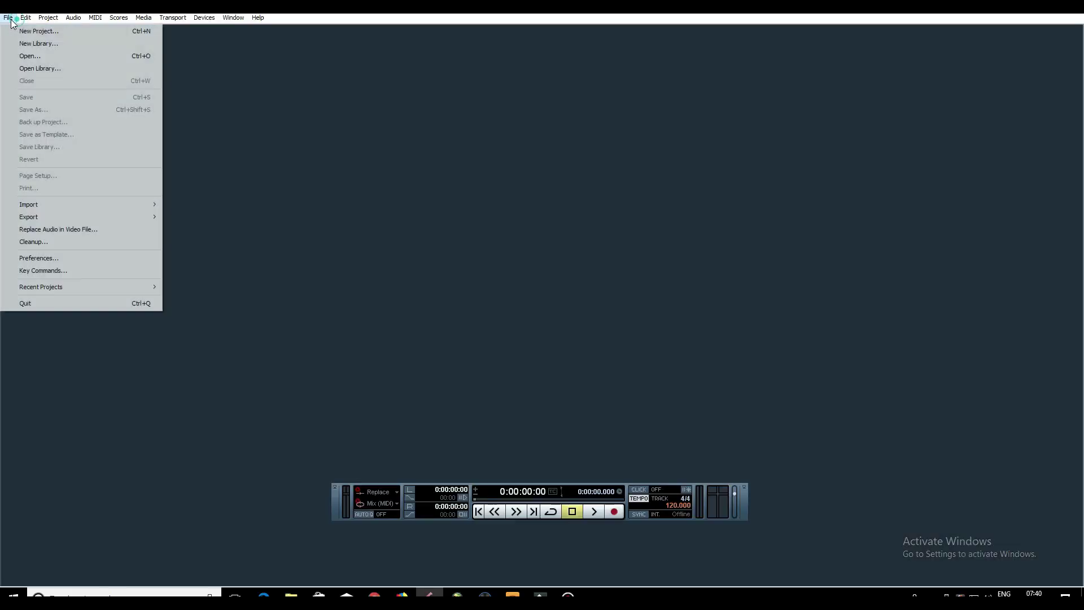
- In Cubase 5, create an empty project in the Movies audio folder and widen its project window across the screen
{"action": "left_click", "coordinate": [23, 29]}
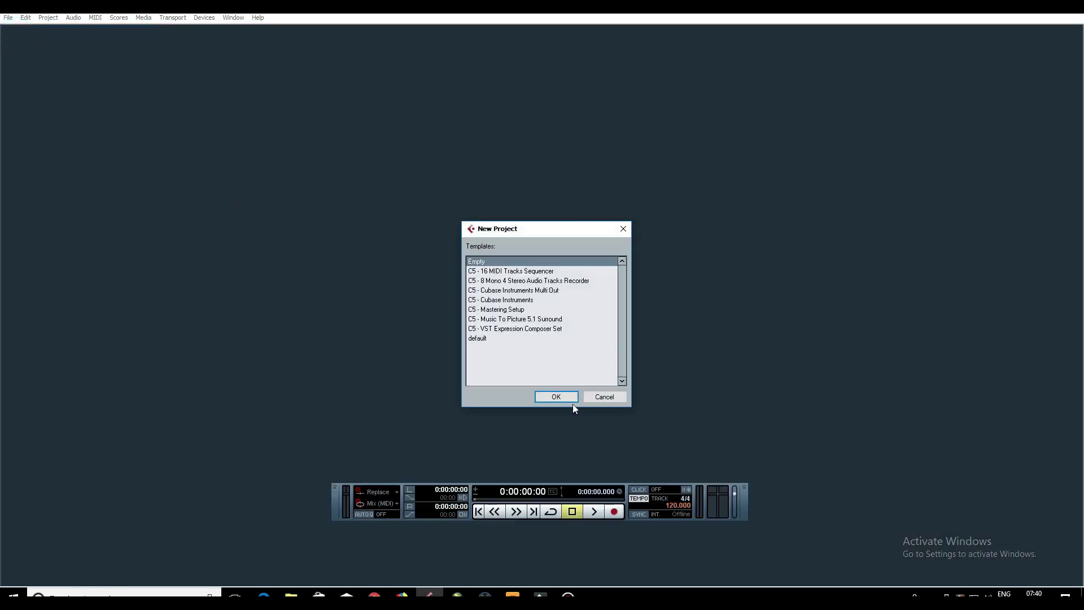
{"action": "left_click", "coordinate": [555, 397]}
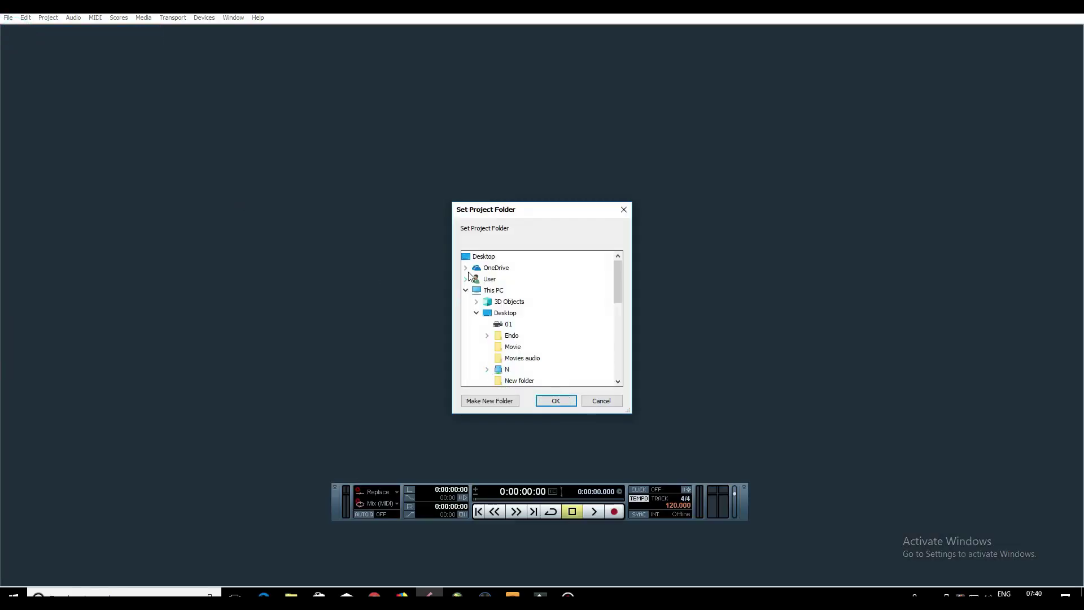
{"action": "left_click", "coordinate": [520, 360]}
{"action": "left_click", "coordinate": [557, 401]}
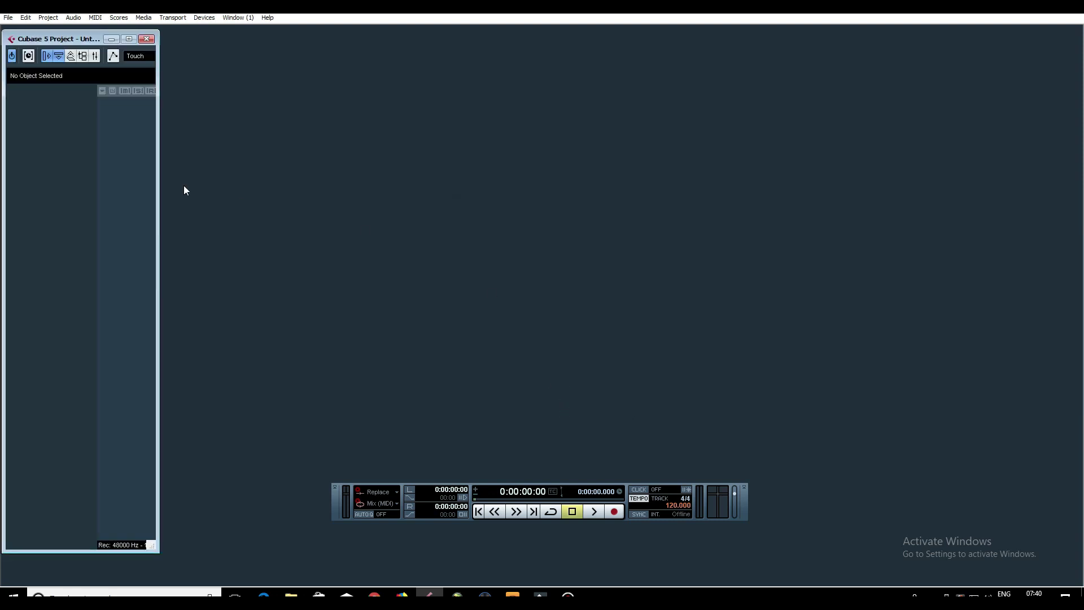
{"action": "left_click_drag", "start_coordinate": [176, 139], "coordinate": [1069, 214]}
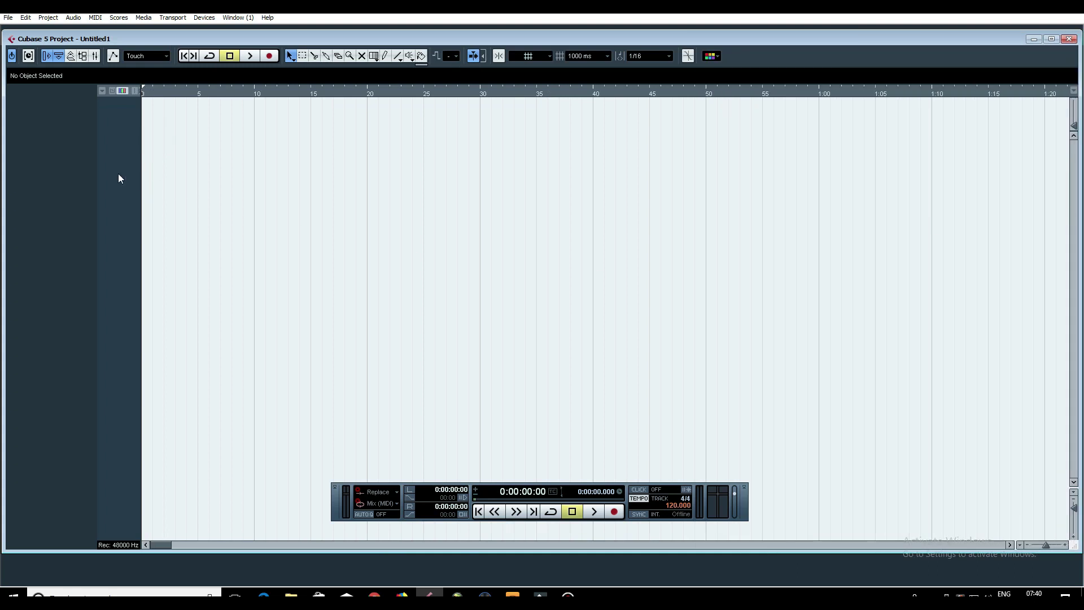
- Open the VST Connections window and reposition it slightly over the project
{"action": "left_click", "coordinate": [173, 18]}
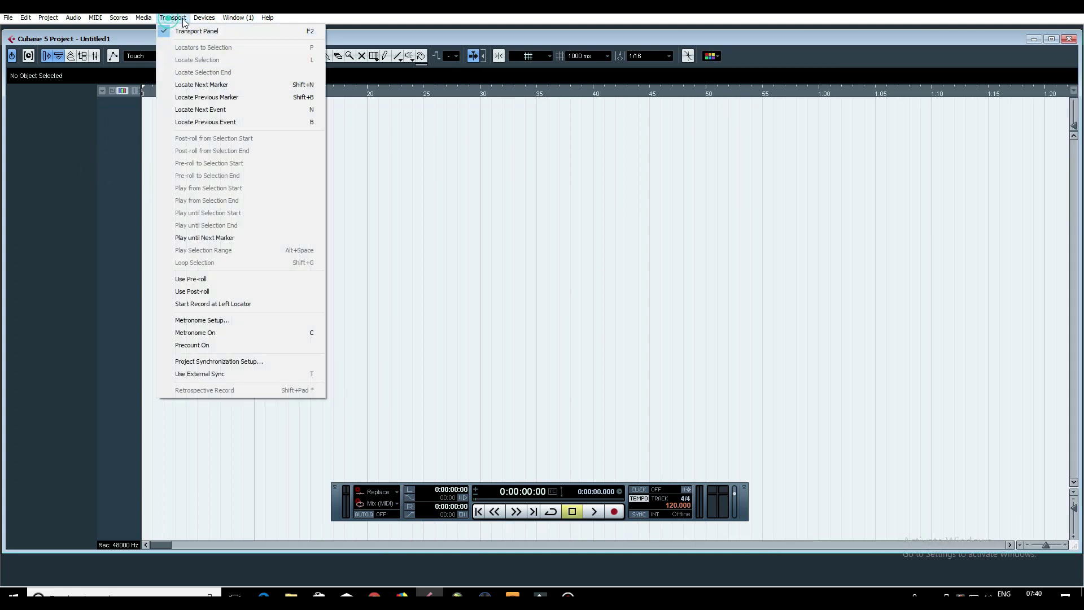
{"action": "mouse_move", "coordinate": [205, 21]}
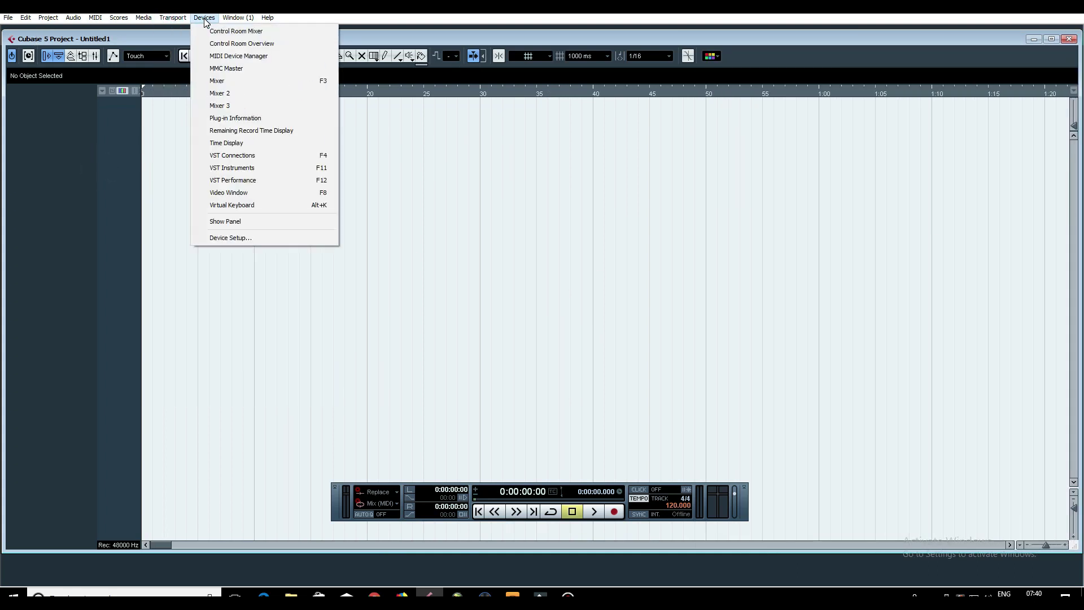
{"action": "left_click", "coordinate": [231, 155]}
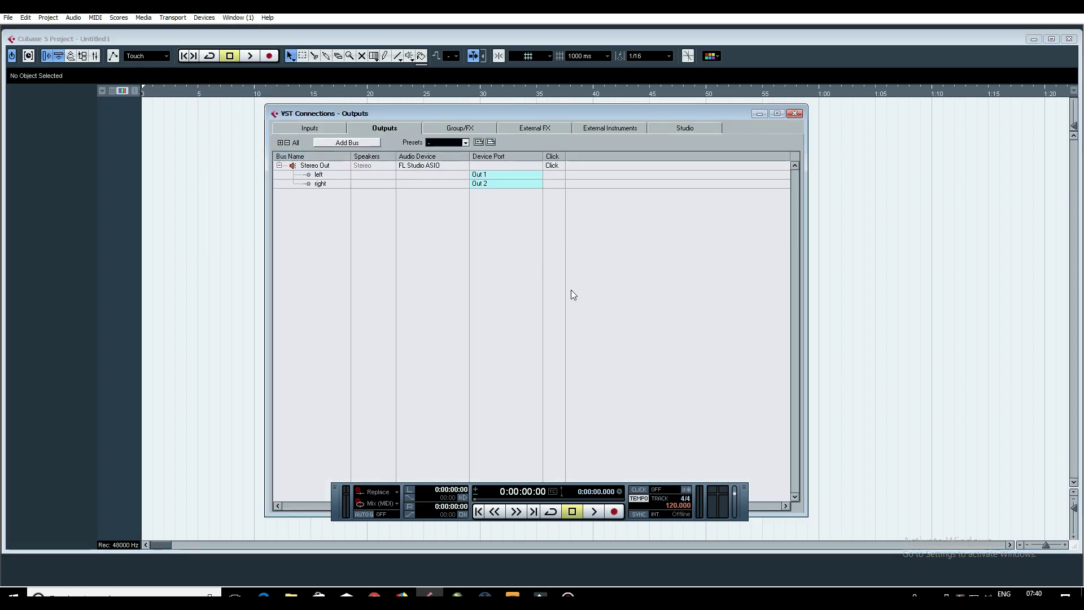
{"action": "left_click_drag", "start_coordinate": [498, 117], "coordinate": [516, 110]}
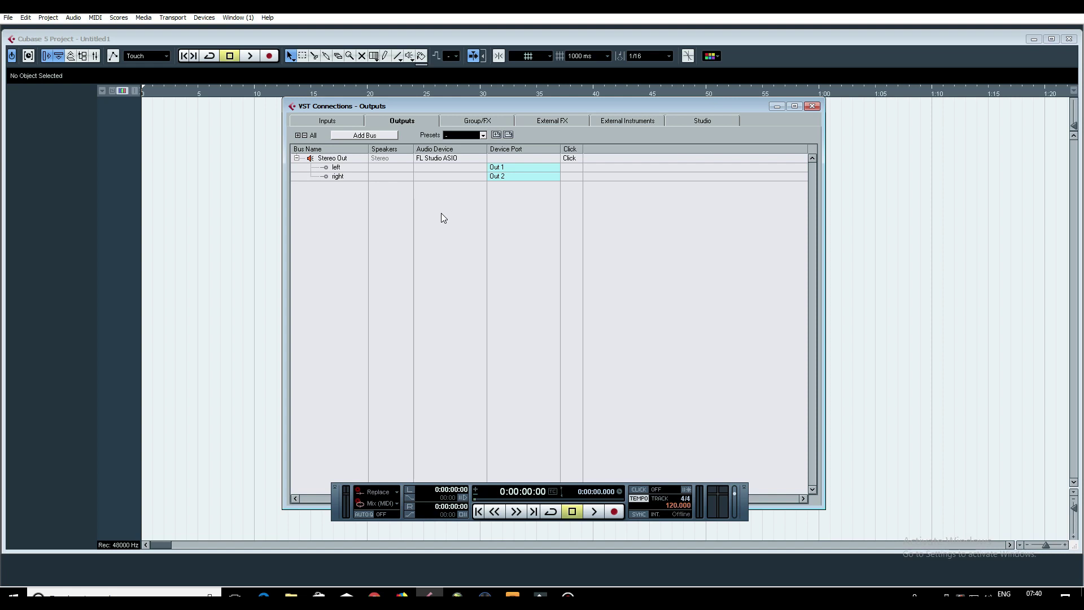
{"action": "left_click", "coordinate": [204, 19]}
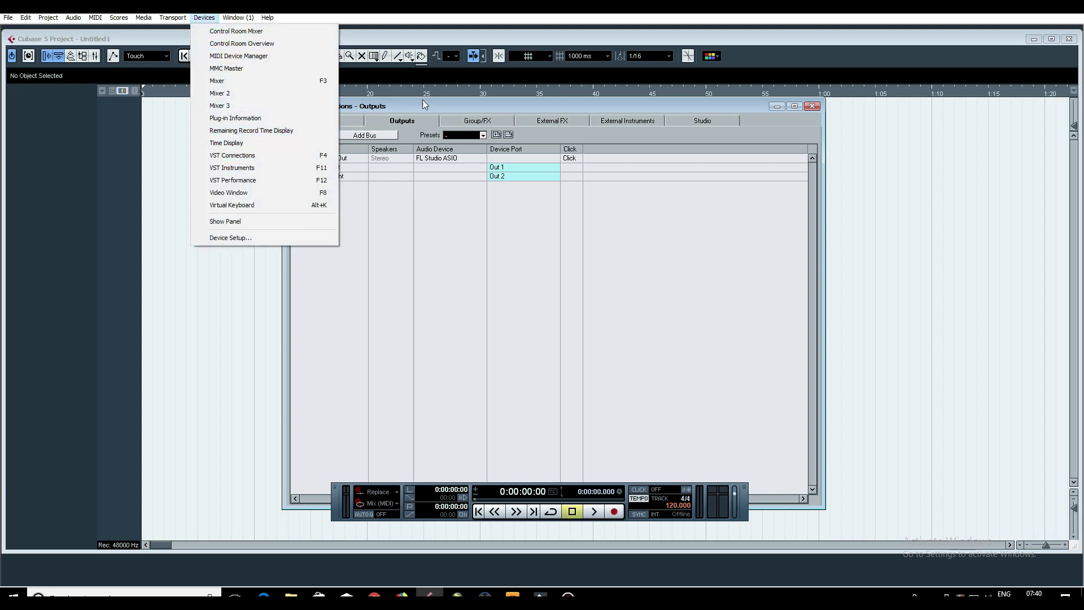
{"action": "left_click", "coordinate": [243, 159]}
- Add one input bus with the 5.1 configuration in VST Connections
{"action": "left_click", "coordinate": [331, 121]}
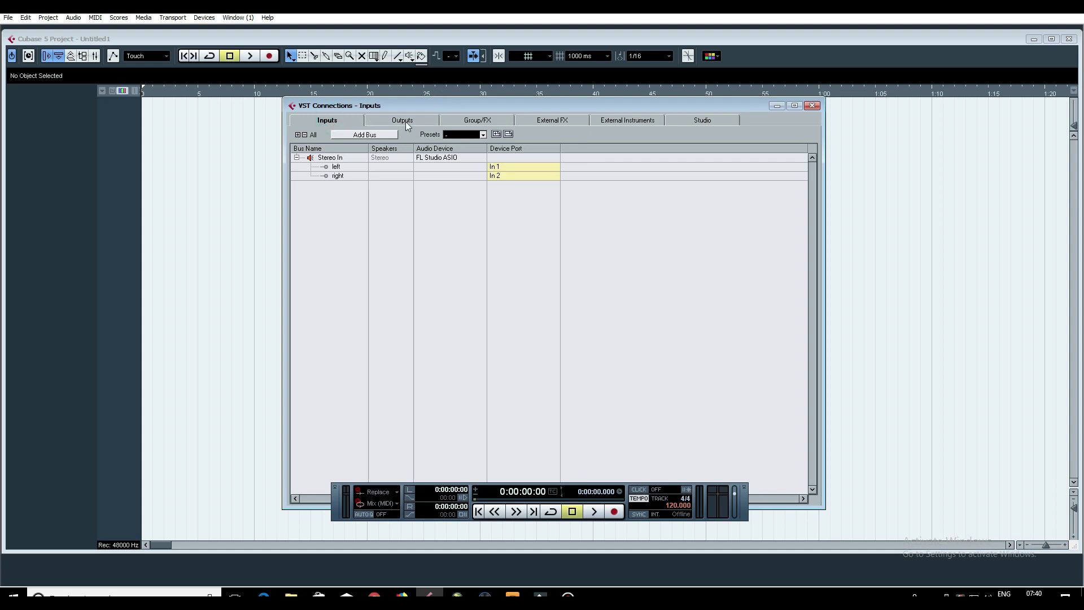
{"action": "left_click", "coordinate": [366, 136]}
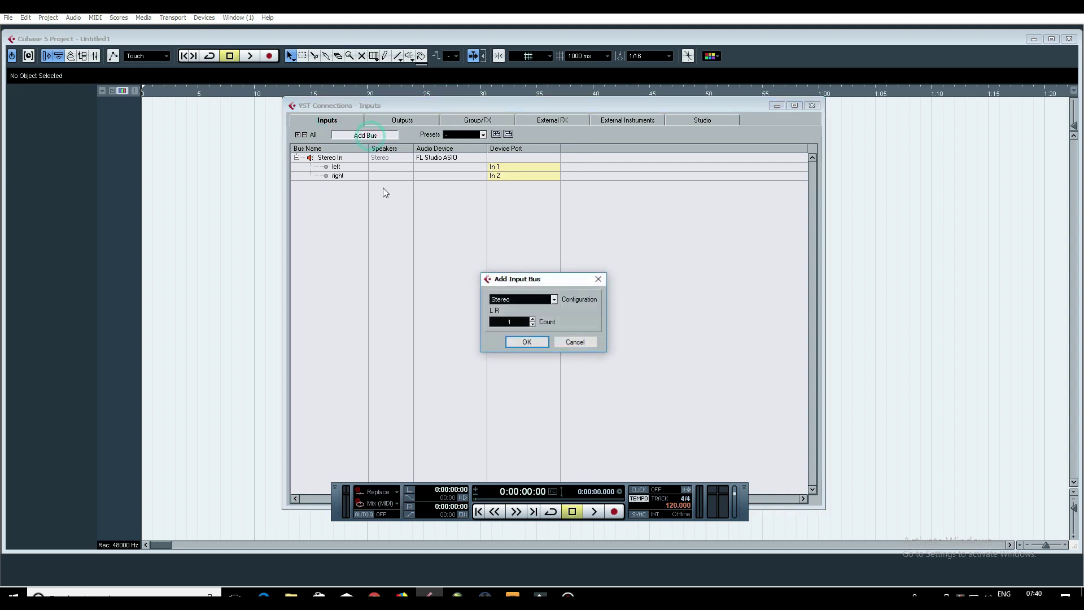
{"action": "left_click", "coordinate": [525, 303]}
{"action": "left_click", "coordinate": [534, 372]}
{"action": "left_click", "coordinate": [530, 342]}
- Add one 5.1 output bus in VST Connections and check both the input and output buses
{"action": "left_click", "coordinate": [402, 121]}
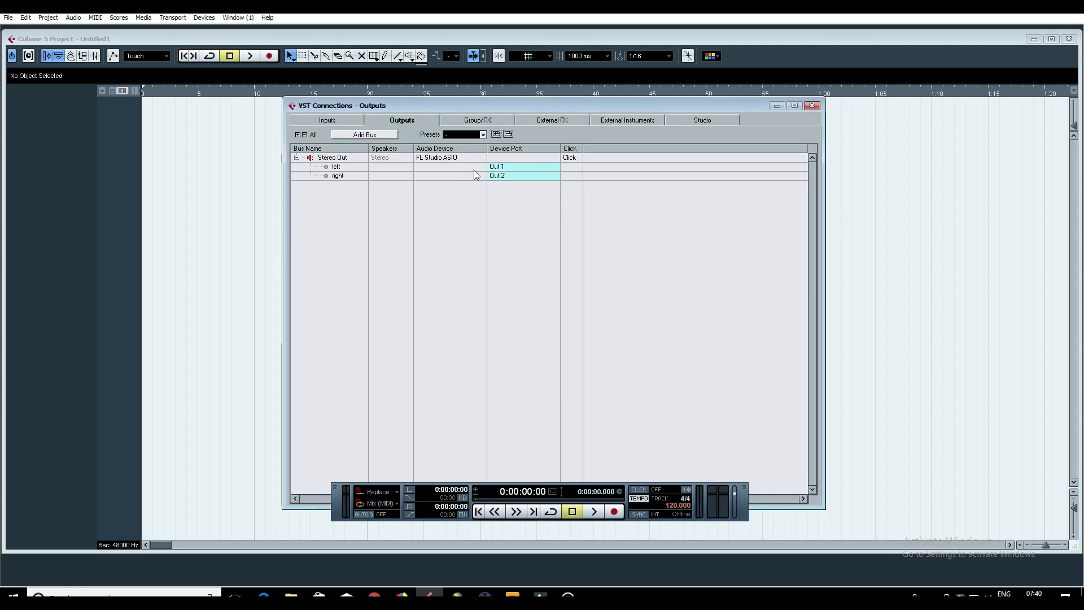
{"action": "left_click", "coordinate": [375, 135]}
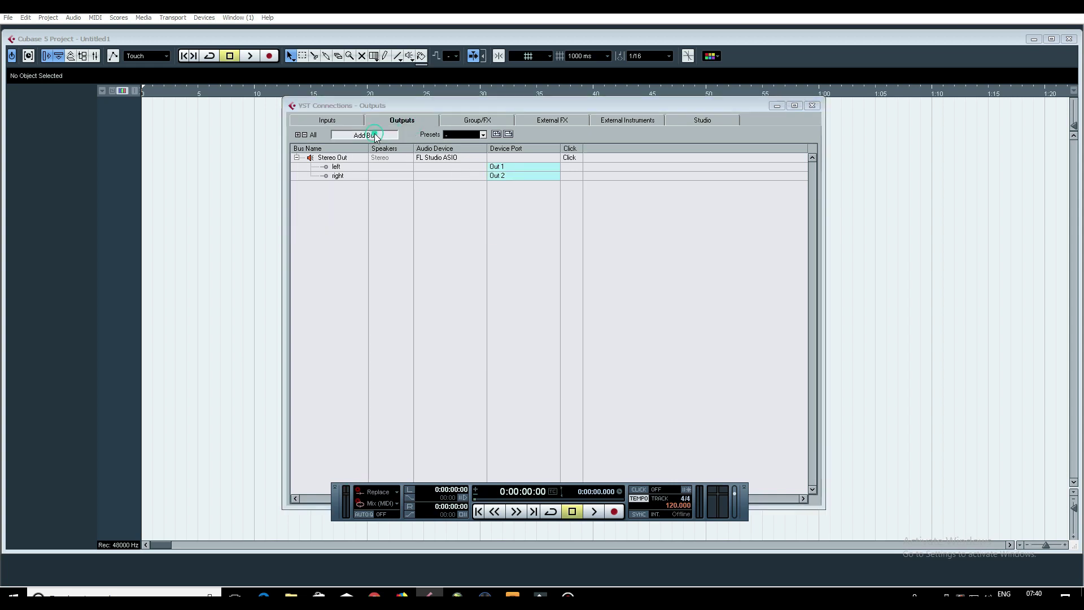
{"action": "left_click", "coordinate": [532, 300]}
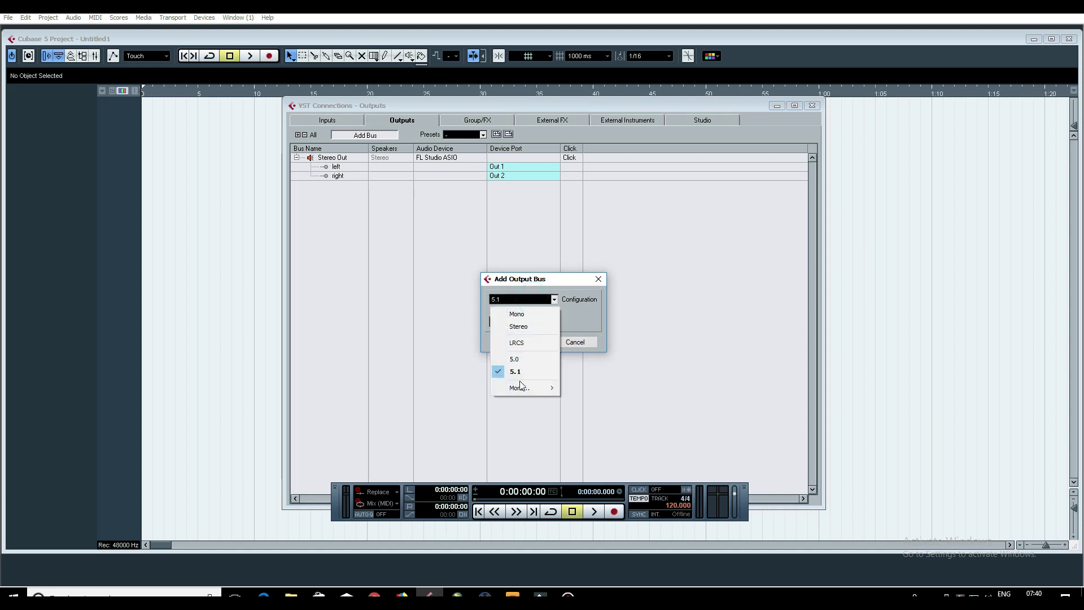
{"action": "left_click", "coordinate": [580, 317]}
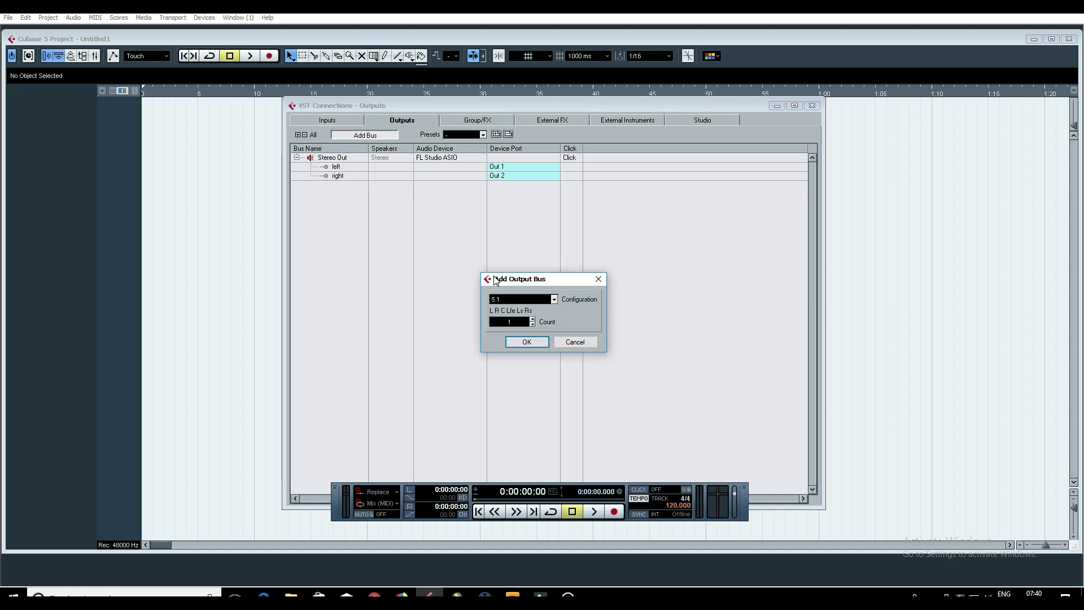
{"action": "left_click", "coordinate": [527, 343]}
{"action": "left_click", "coordinate": [337, 120]}
{"action": "left_click", "coordinate": [402, 120]}
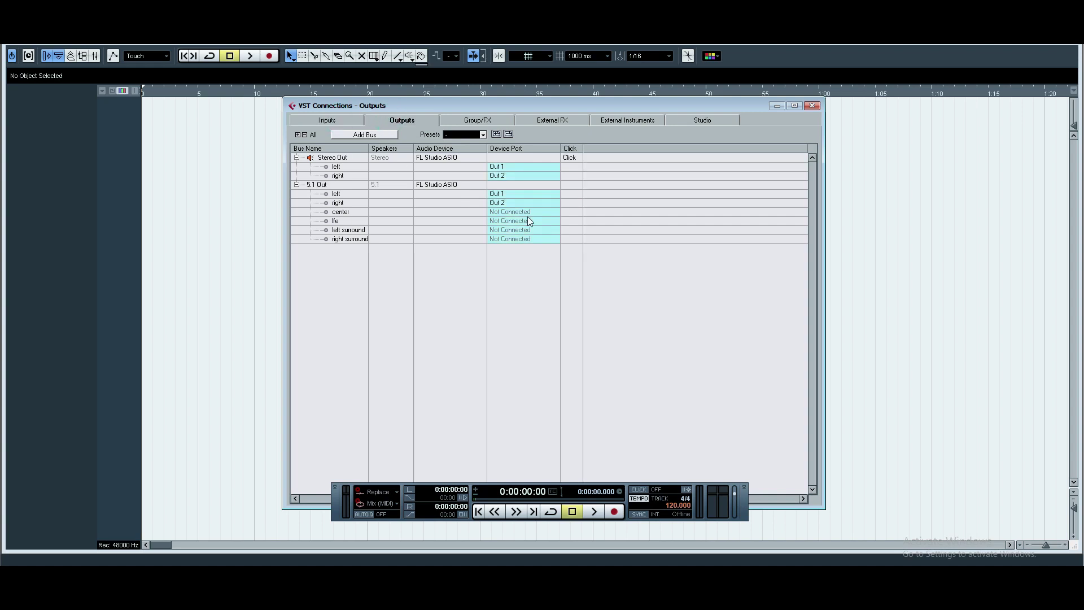
- Close VST Connections and widen the track list area of the empty project
{"action": "left_click", "coordinate": [812, 105]}
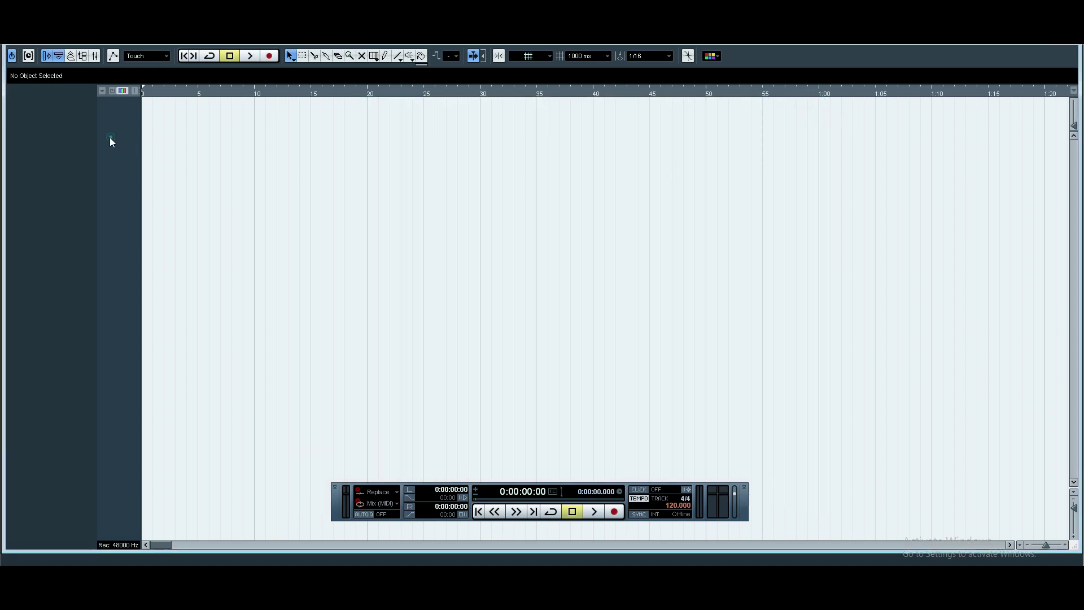
{"action": "left_click_drag", "start_coordinate": [141, 124], "coordinate": [301, 135]}
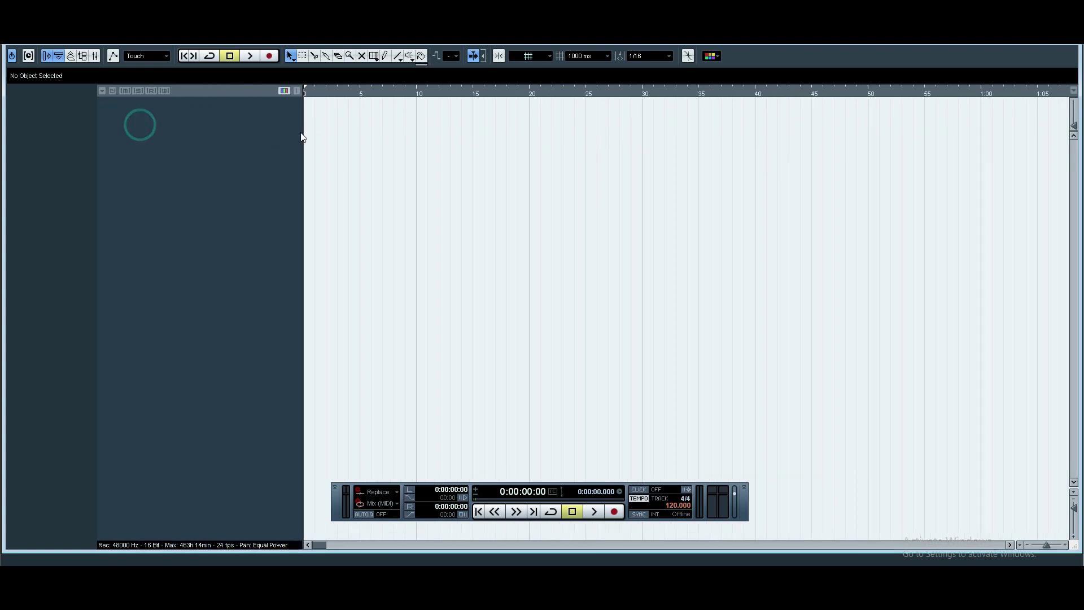
- Start an audio file import and select the Avatar (2009) 1080p x265 wave file in the desktop's Movies audio folder
{"action": "key", "text": "alt+f"}
{"action": "mouse_move", "coordinate": [125, 206]}
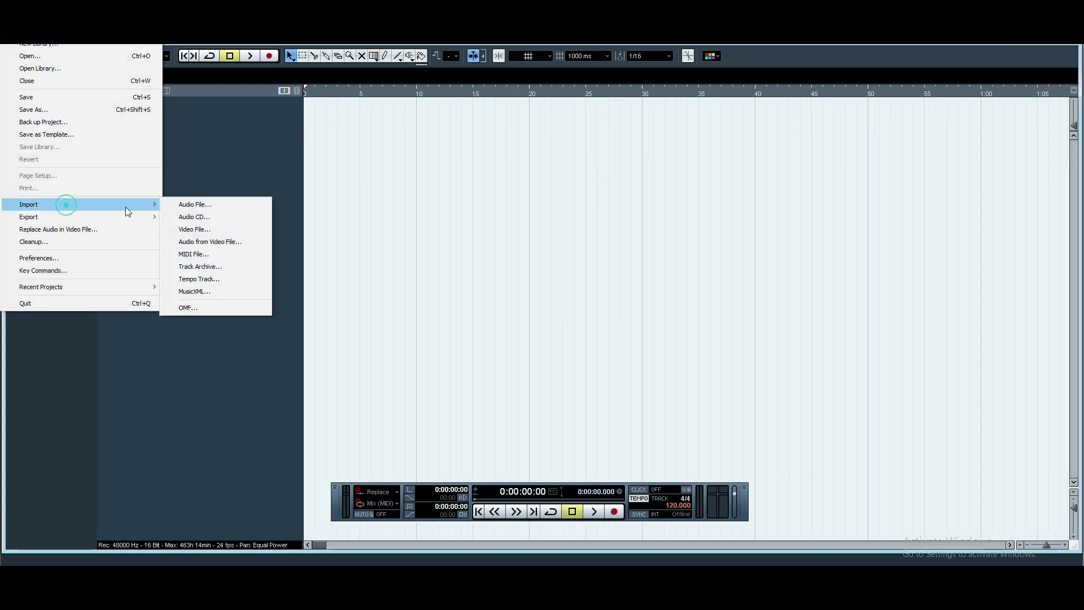
{"action": "left_click", "coordinate": [191, 205]}
{"action": "left_click", "coordinate": [329, 353]}
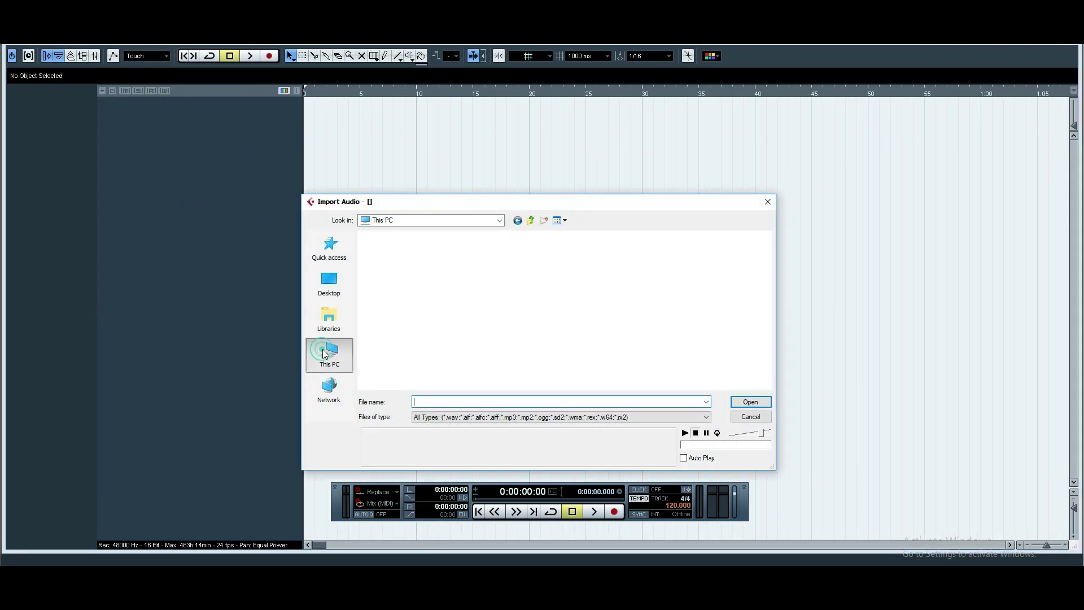
{"action": "scroll", "coordinate": [511, 354], "scroll_direction": "down", "scroll_amount": 1}
{"action": "scroll", "coordinate": [451, 327], "scroll_direction": "up", "scroll_amount": 1}
{"action": "left_click", "coordinate": [330, 282]}
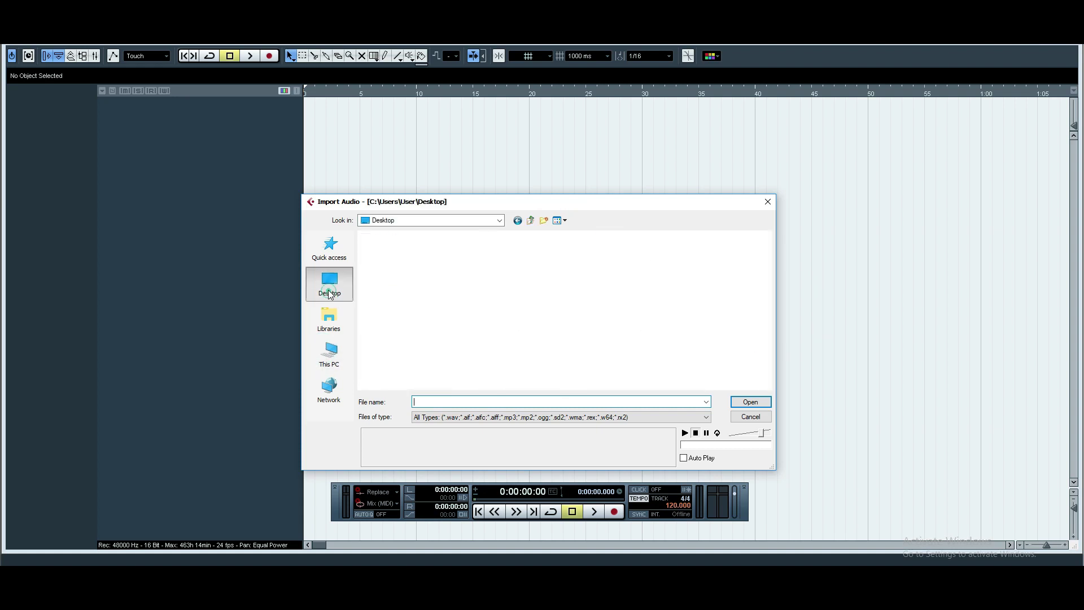
{"action": "scroll", "coordinate": [638, 308], "scroll_direction": "down", "scroll_amount": 1}
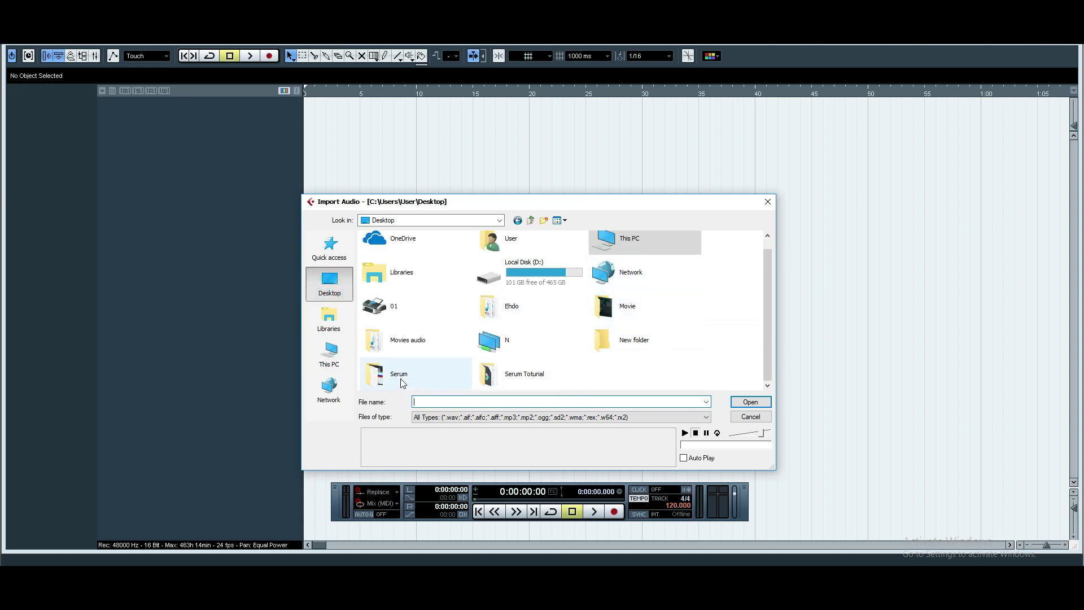
{"action": "left_click", "coordinate": [399, 341]}
{"action": "double_click", "coordinate": [399, 341]}
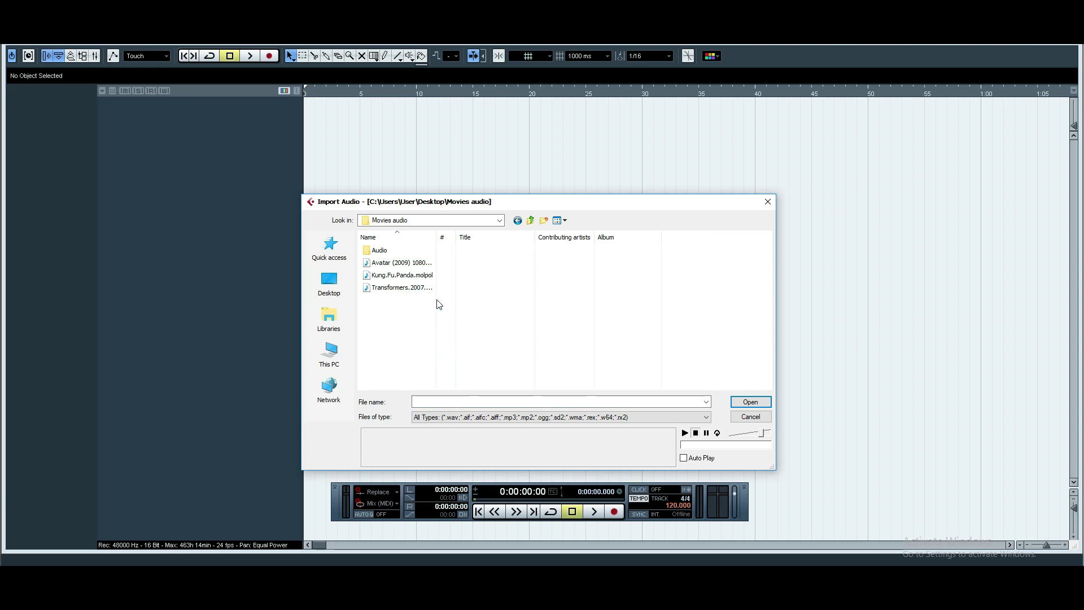
{"action": "left_click", "coordinate": [429, 265]}
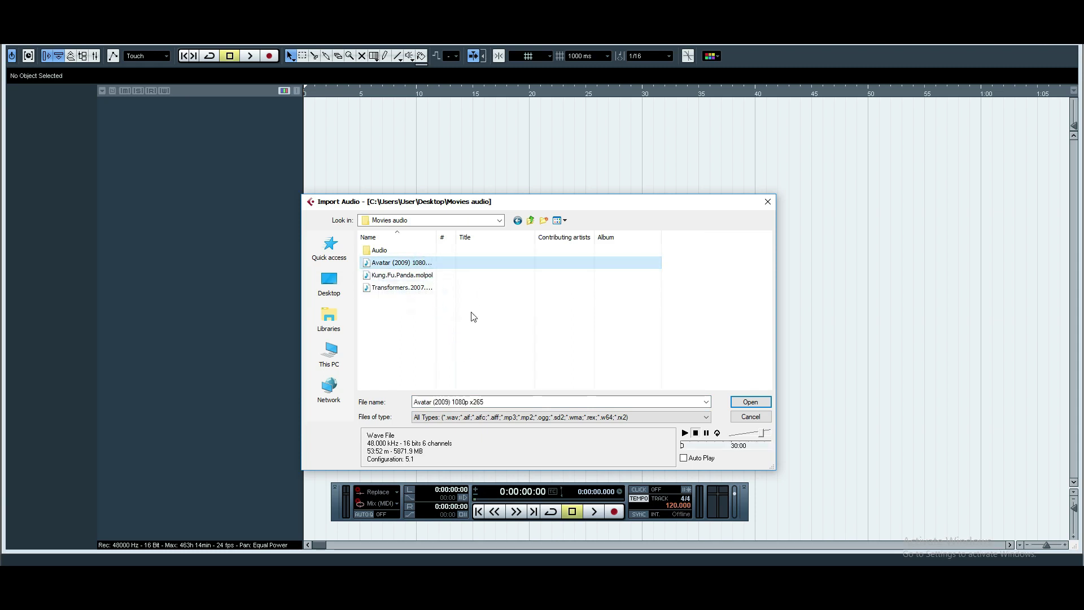
{"action": "left_click_drag", "start_coordinate": [574, 204], "coordinate": [520, 117]}
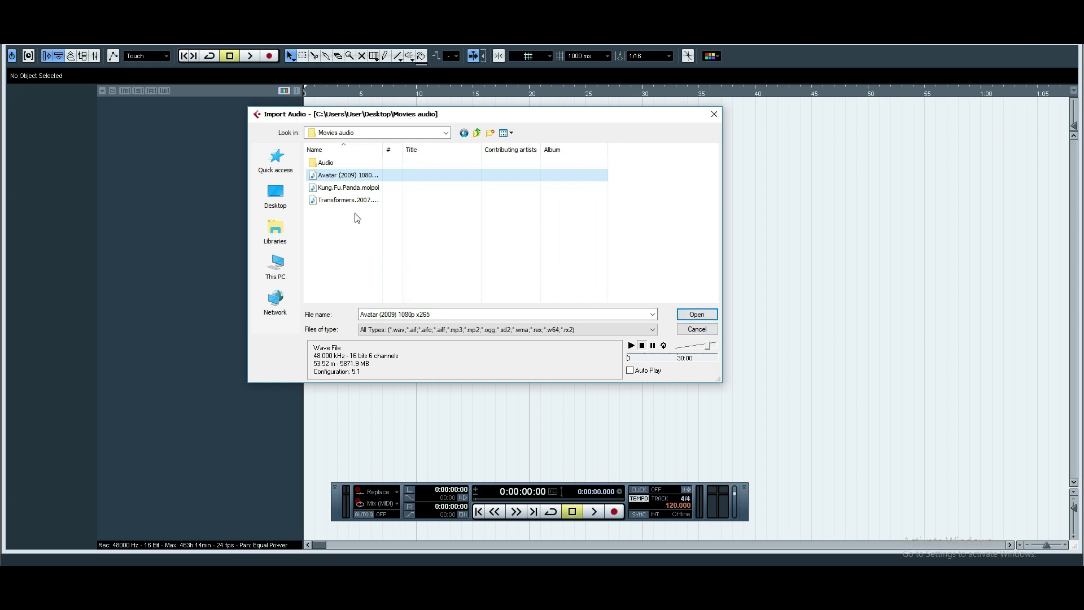
- Import the Avatar file with Split channels enabled, placing each channel on a different track
{"action": "left_click", "coordinate": [688, 314]}
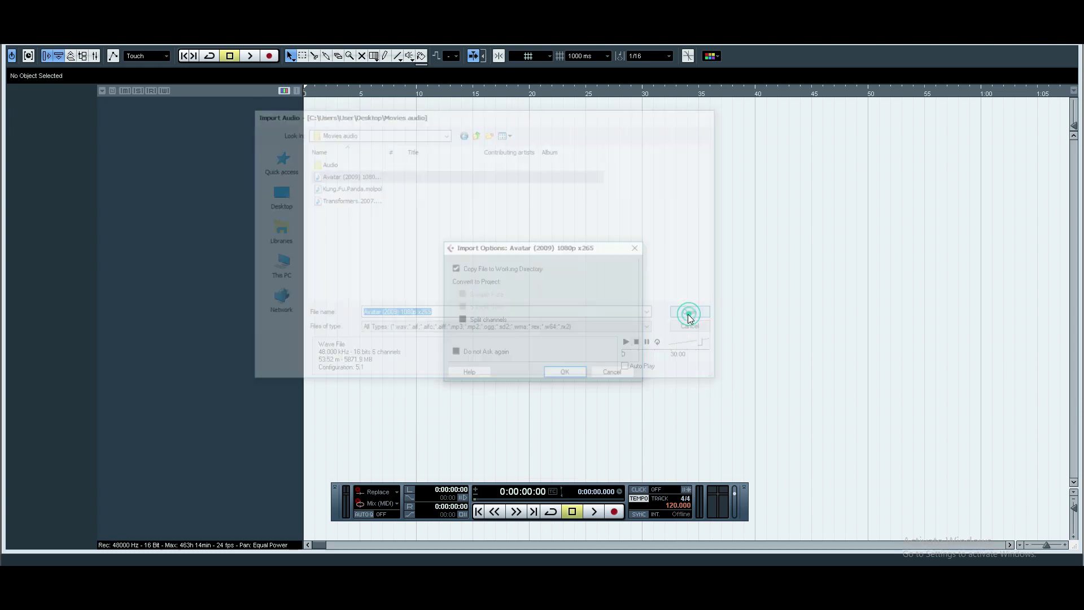
{"action": "left_click", "coordinate": [461, 319]}
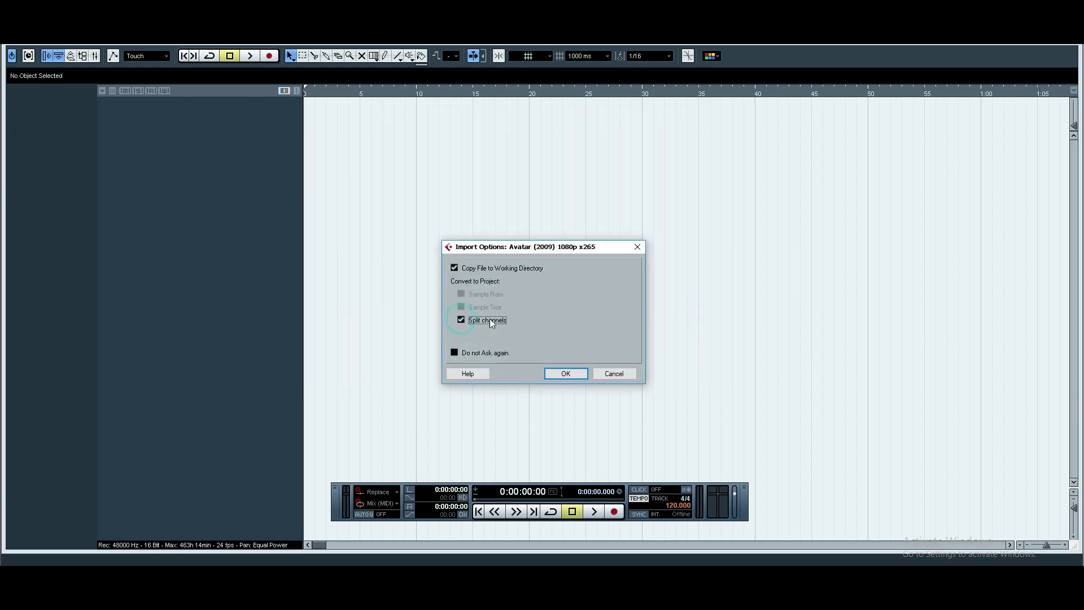
{"action": "key", "text": "Return"}
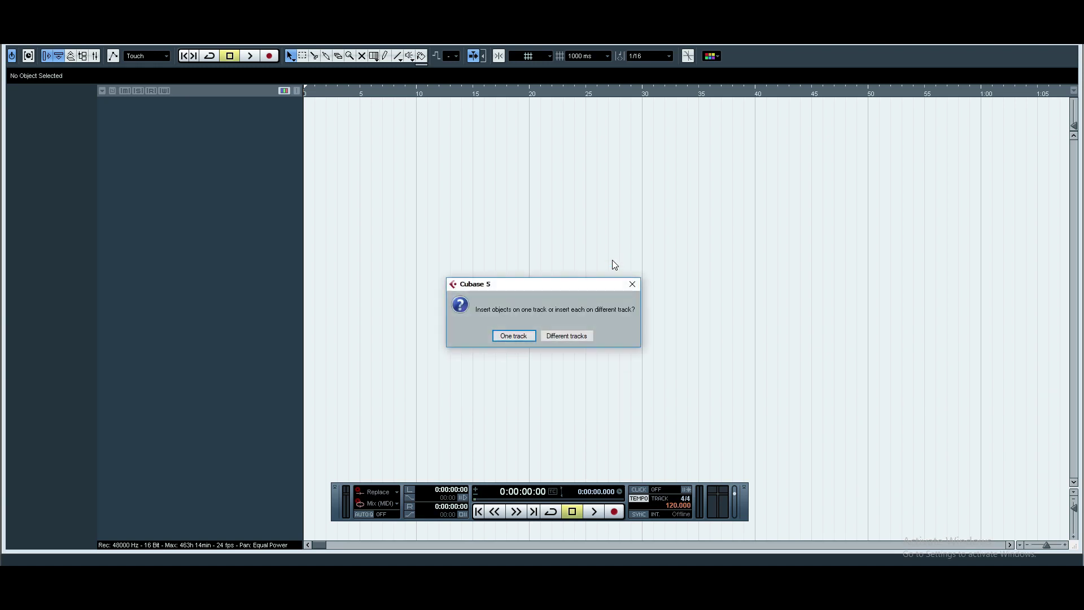
{"action": "left_click", "coordinate": [562, 338]}
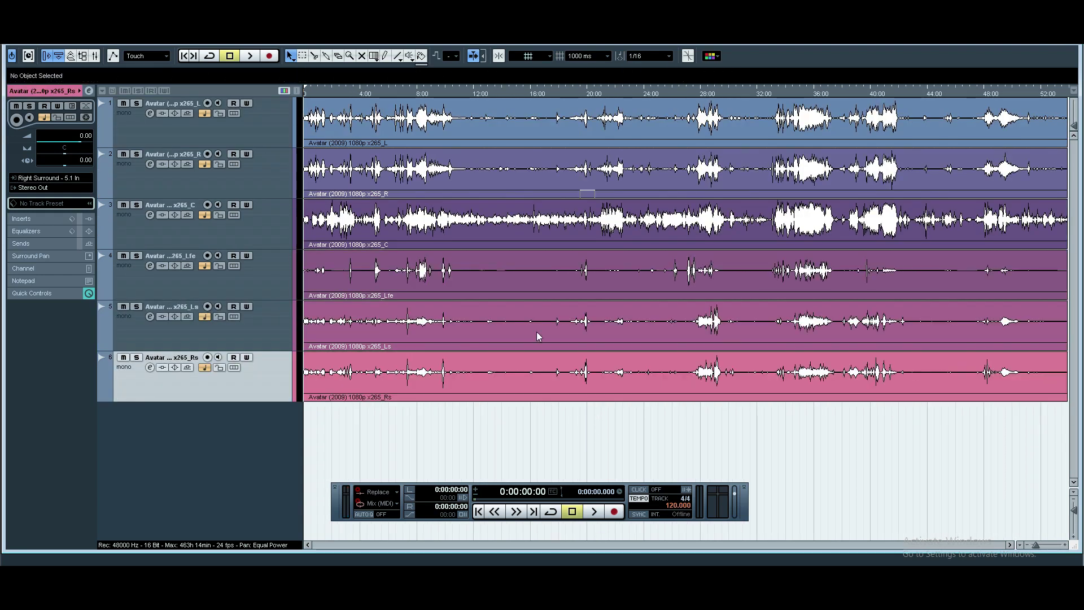
- Check the pan and input routing of the Avatar L, R and C tracks one by one
{"action": "key", "text": "h"}
{"action": "key", "text": "h"}
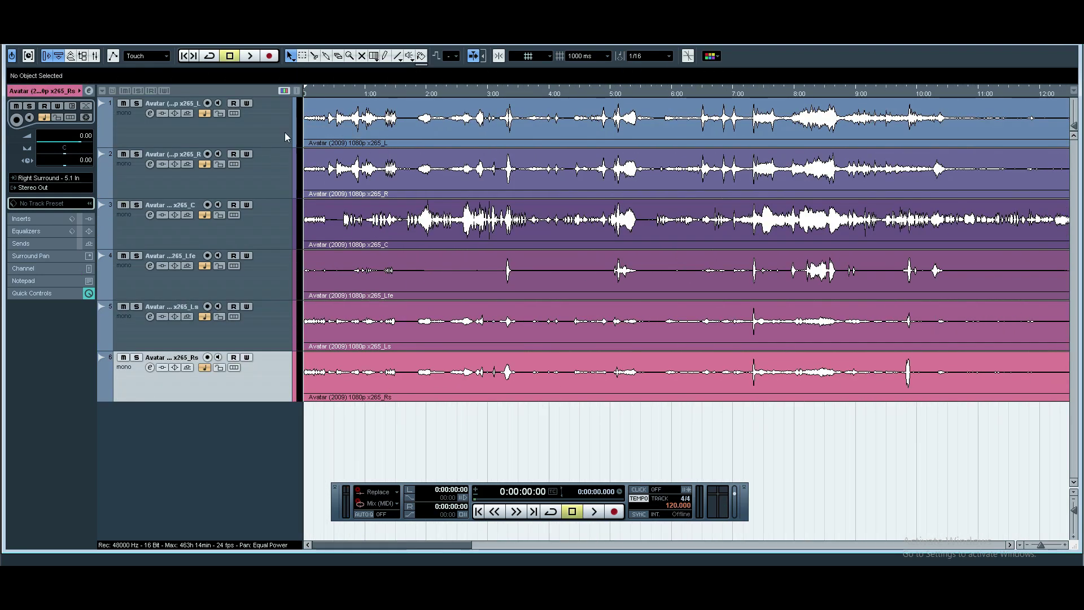
{"action": "left_click", "coordinate": [160, 134]}
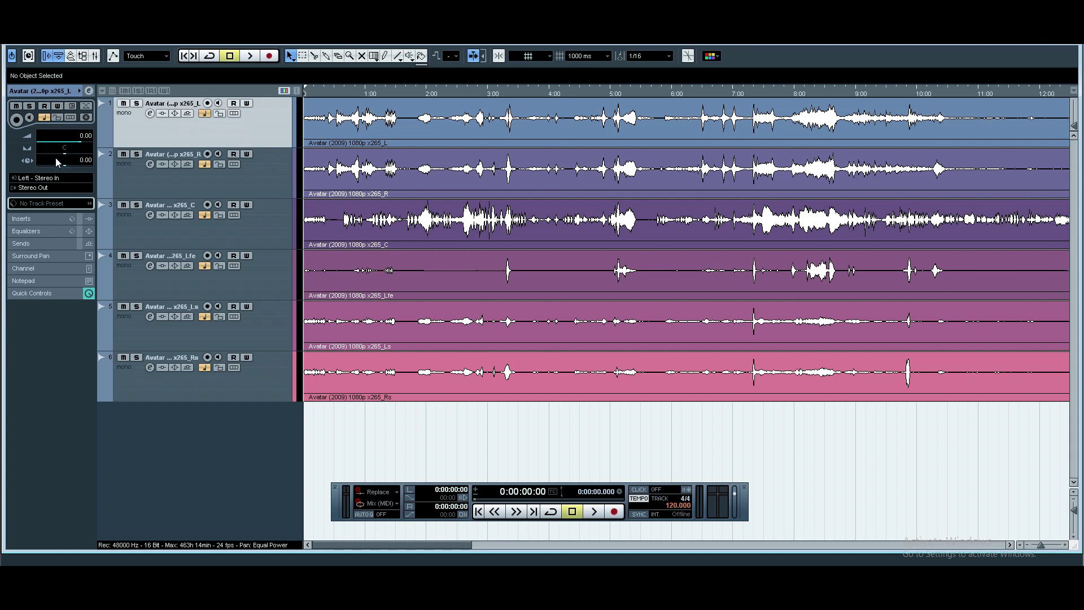
{"action": "left_click", "coordinate": [284, 176]}
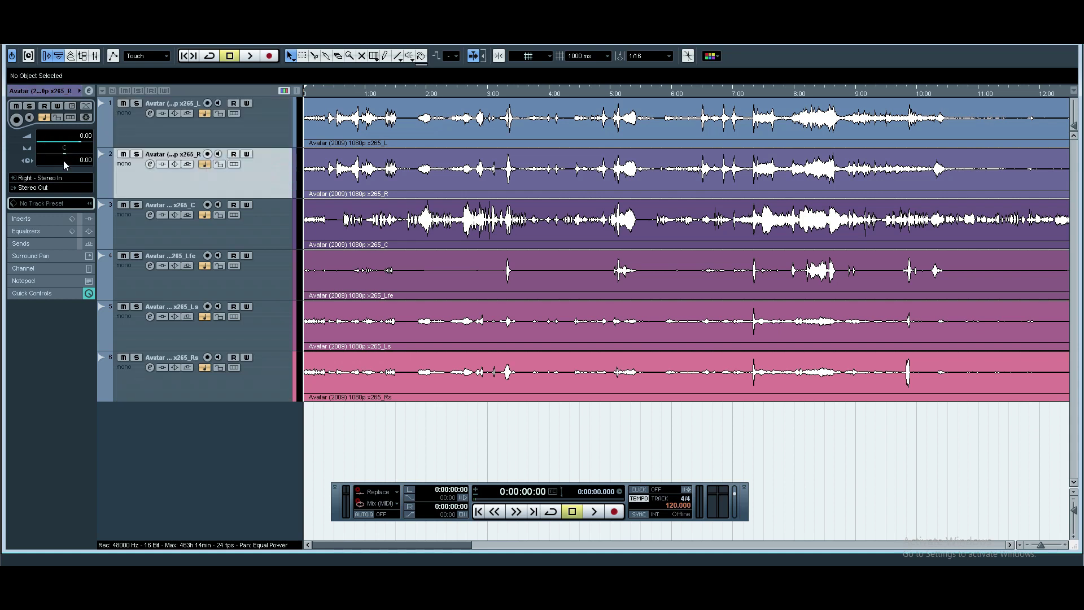
{"action": "left_click", "coordinate": [263, 226]}
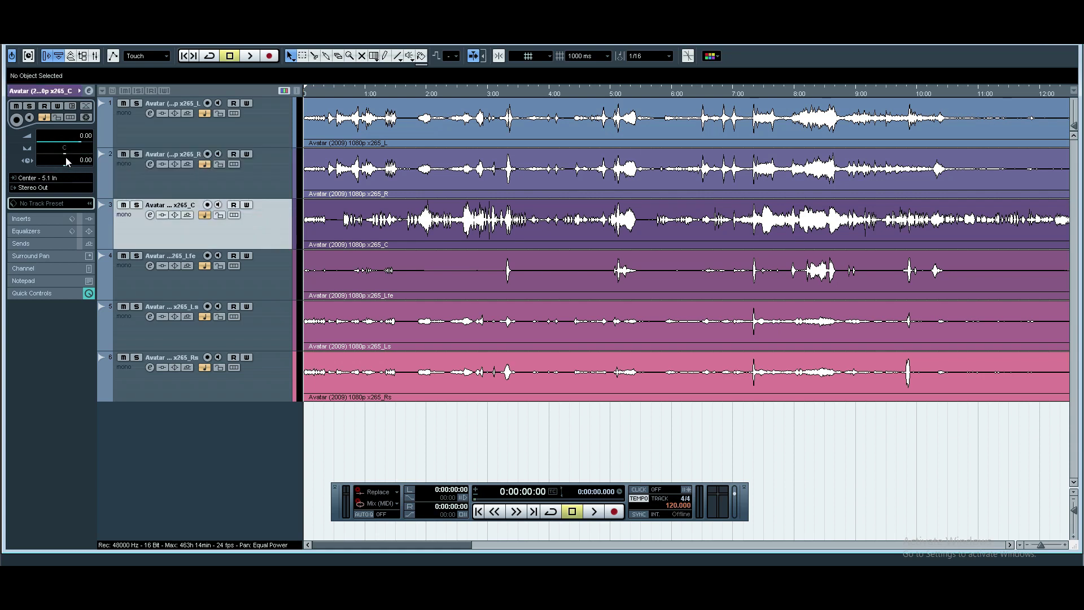
- Pan the Avatar Ls track fully left and the Rs track fully right
{"action": "left_click", "coordinate": [220, 319]}
{"action": "left_click", "coordinate": [295, 389]}
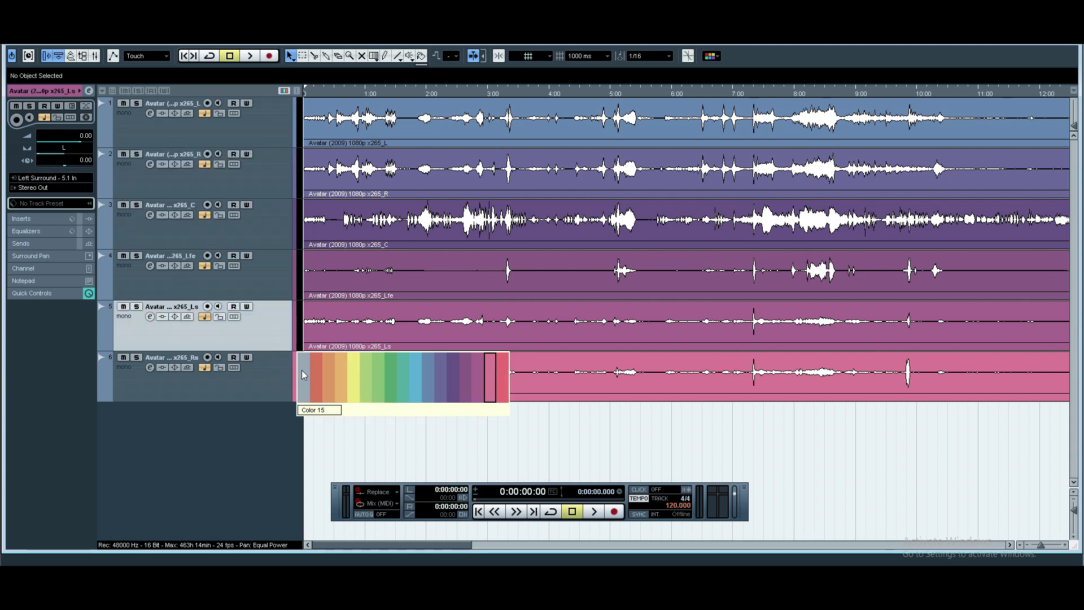
{"action": "left_click", "coordinate": [272, 379]}
{"action": "left_click_drag", "start_coordinate": [64, 150], "coordinate": [96, 152]}
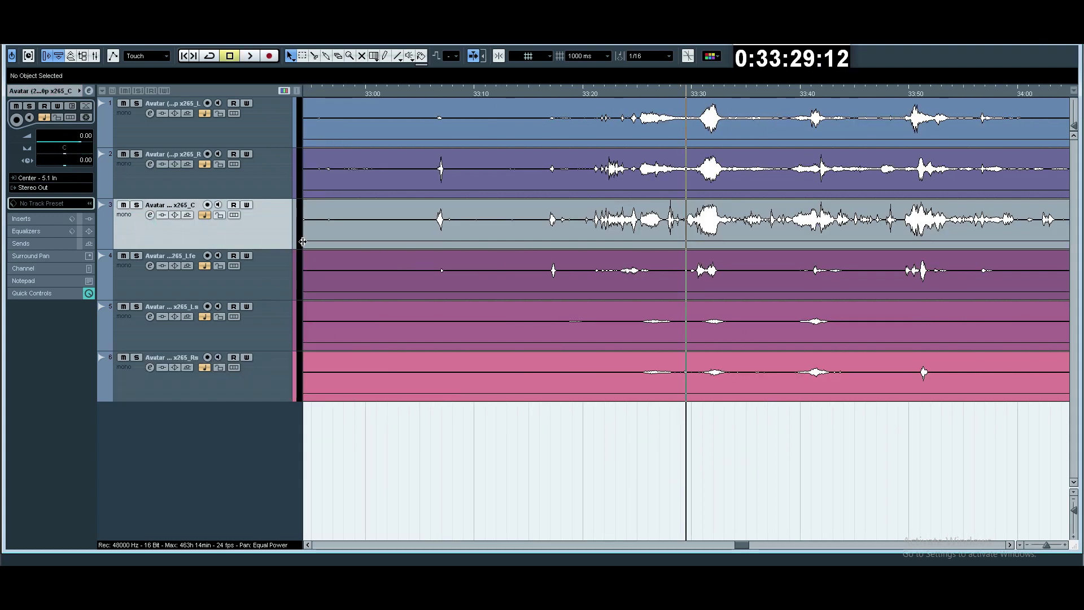
- Play the Avatar passage from 0:33:29:12 with all channels audible and mute the center (C) track
{"action": "key", "text": "space"}
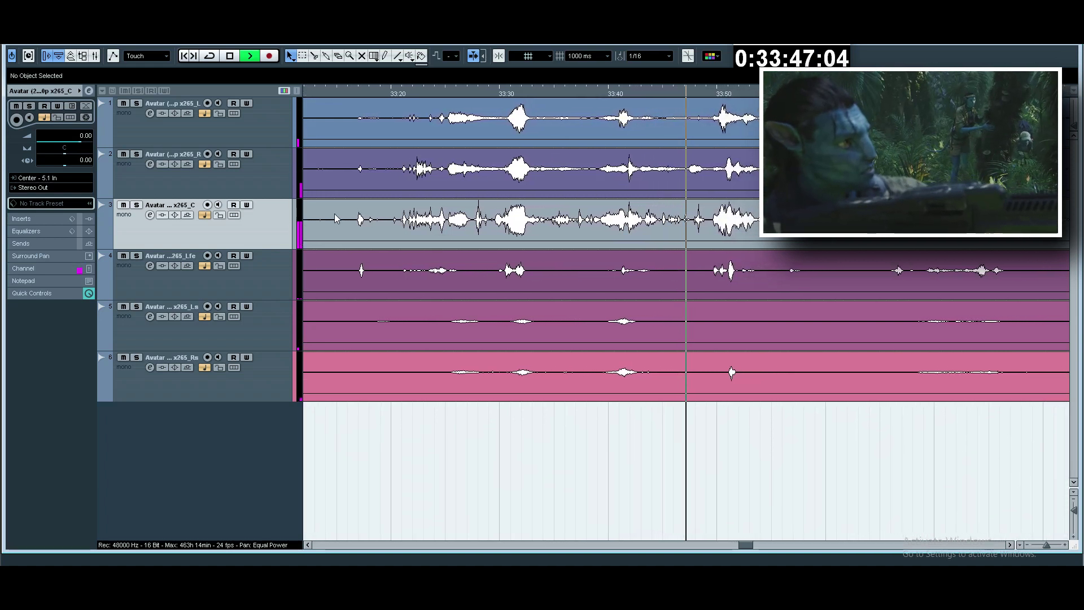
{"action": "key", "text": "space"}
{"action": "left_click", "coordinate": [123, 205]}
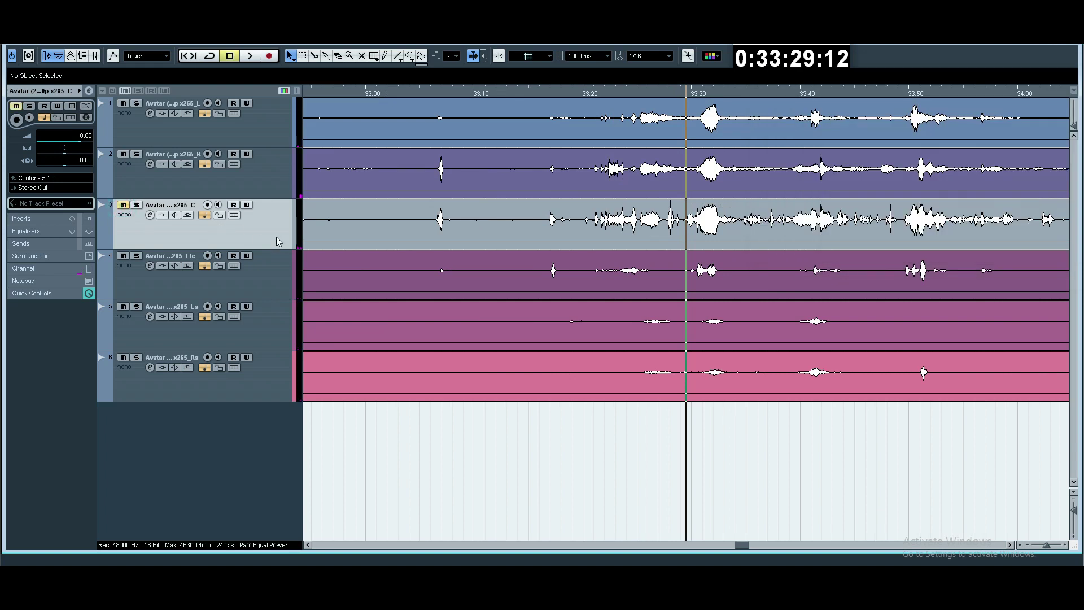
- Play the same Avatar passage with the center channel muted and examine the waveforms around it
{"action": "key", "text": "space"}
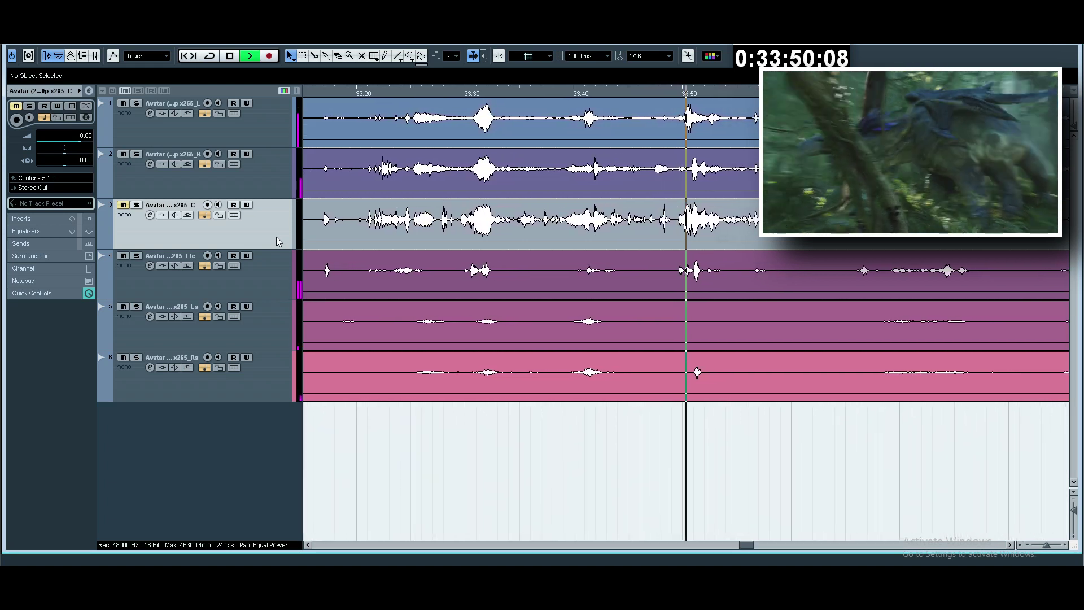
{"action": "key", "text": "g"}
{"action": "key", "text": "g"}
{"action": "key", "text": "g"}
{"action": "key", "text": "g"}
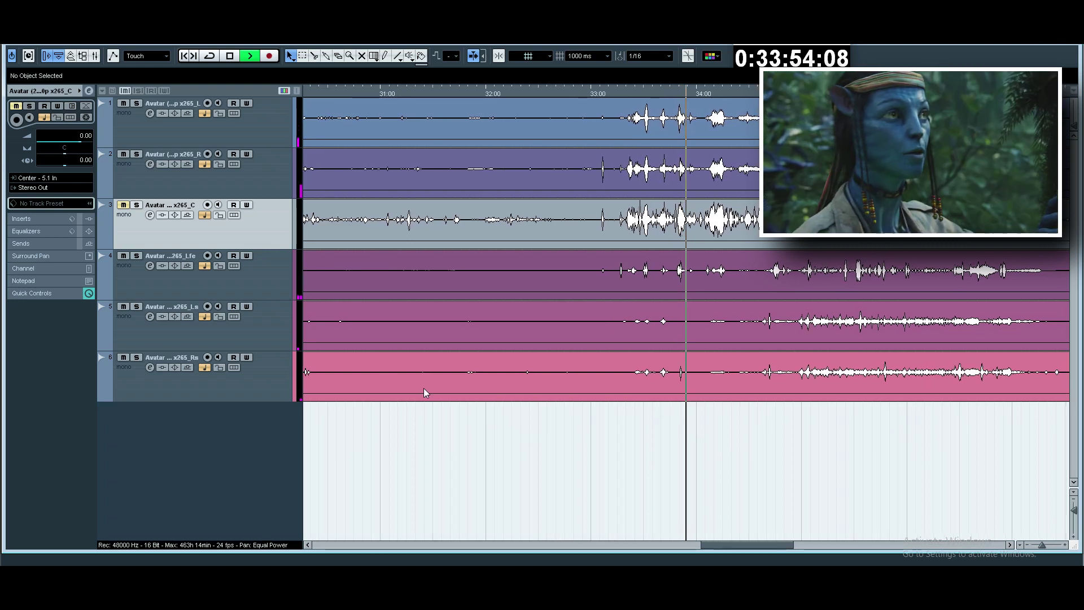
{"action": "key", "text": "space"}
{"action": "key", "text": "h"}
{"action": "key", "text": "h"}
{"action": "key", "text": "h"}
{"action": "key", "text": "h"}
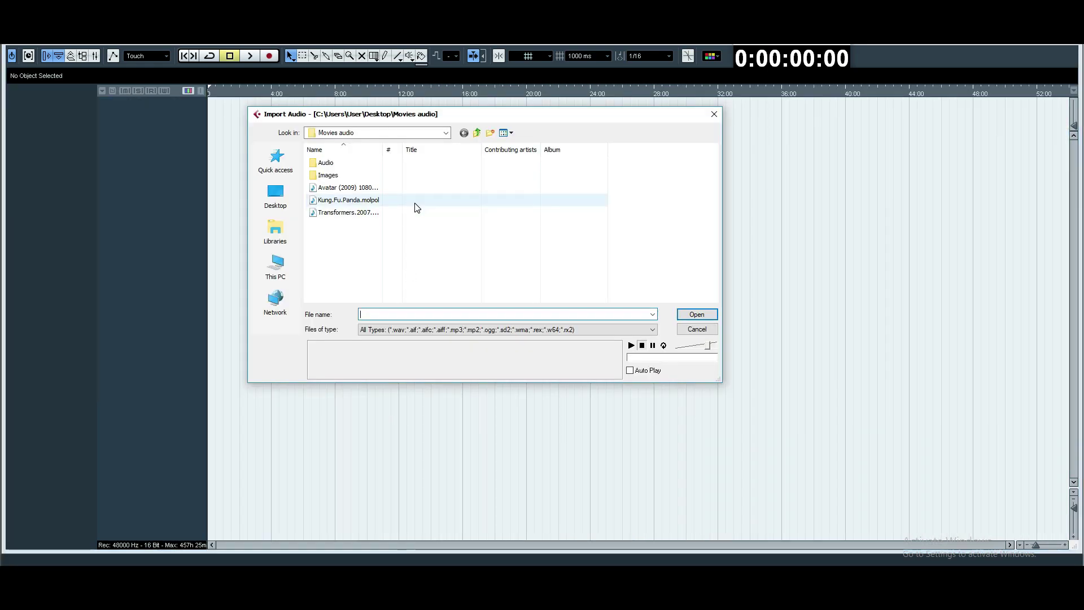
- Import Kung.Fu.Panda.molpol with Split channels enabled, placing each channel on a different track
{"action": "left_click", "coordinate": [413, 202]}
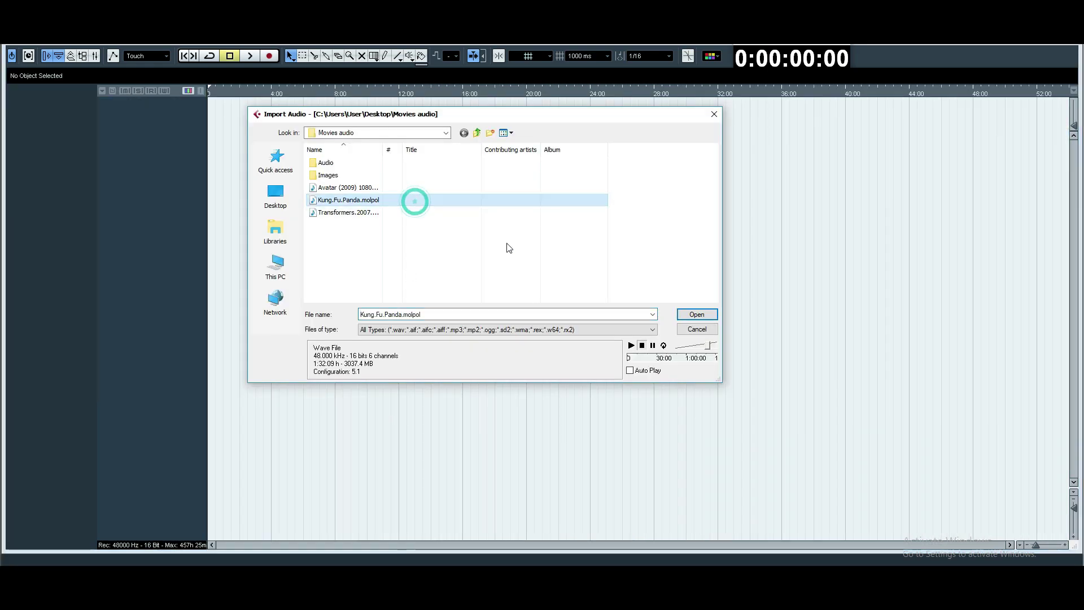
{"action": "left_click", "coordinate": [693, 316]}
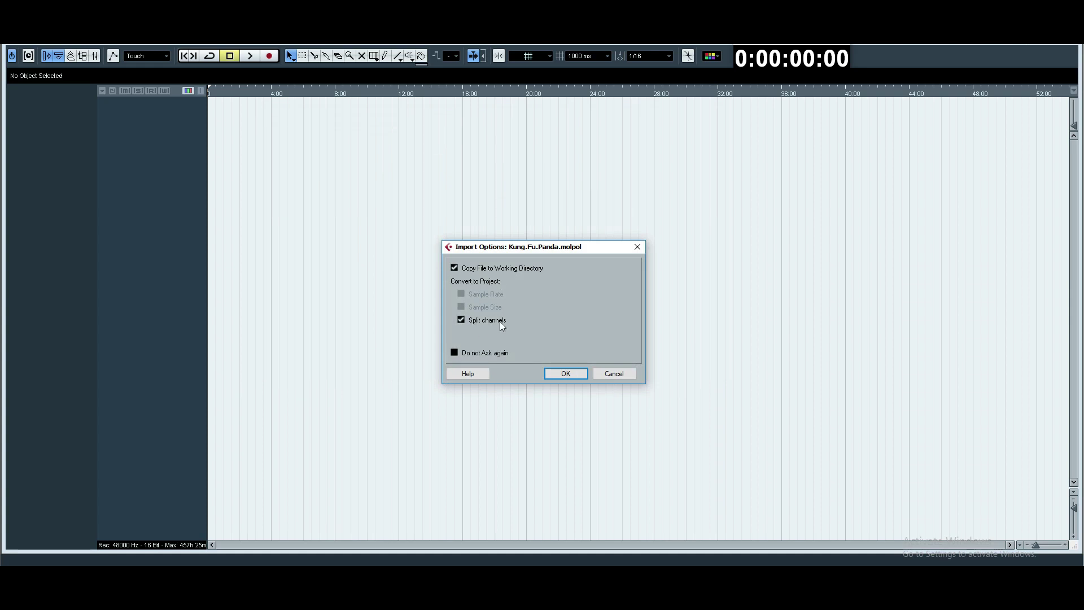
{"action": "left_click", "coordinate": [567, 374]}
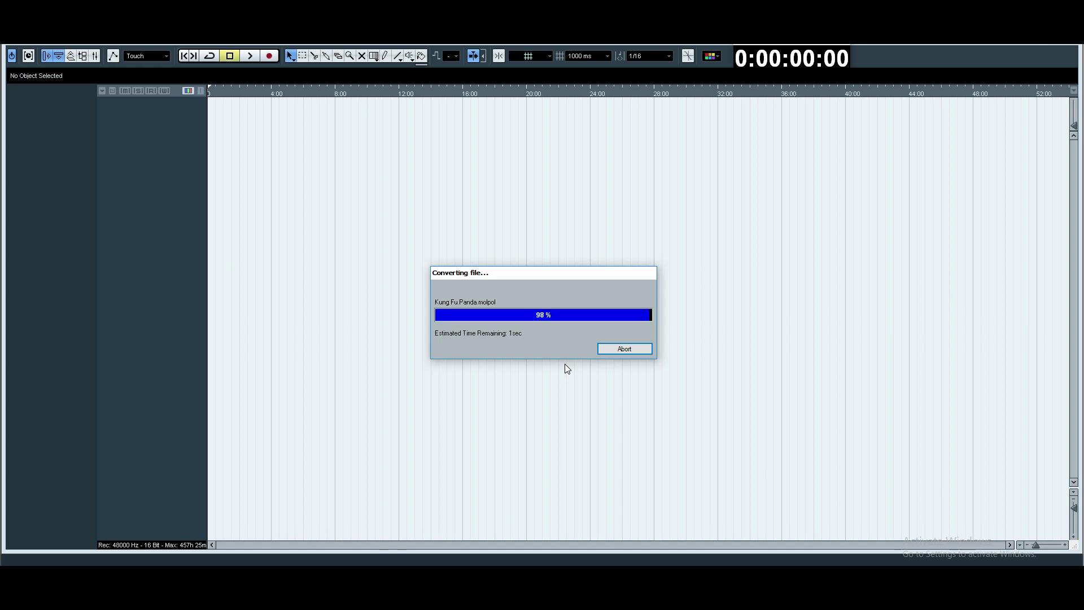
{"action": "left_click", "coordinate": [575, 338]}
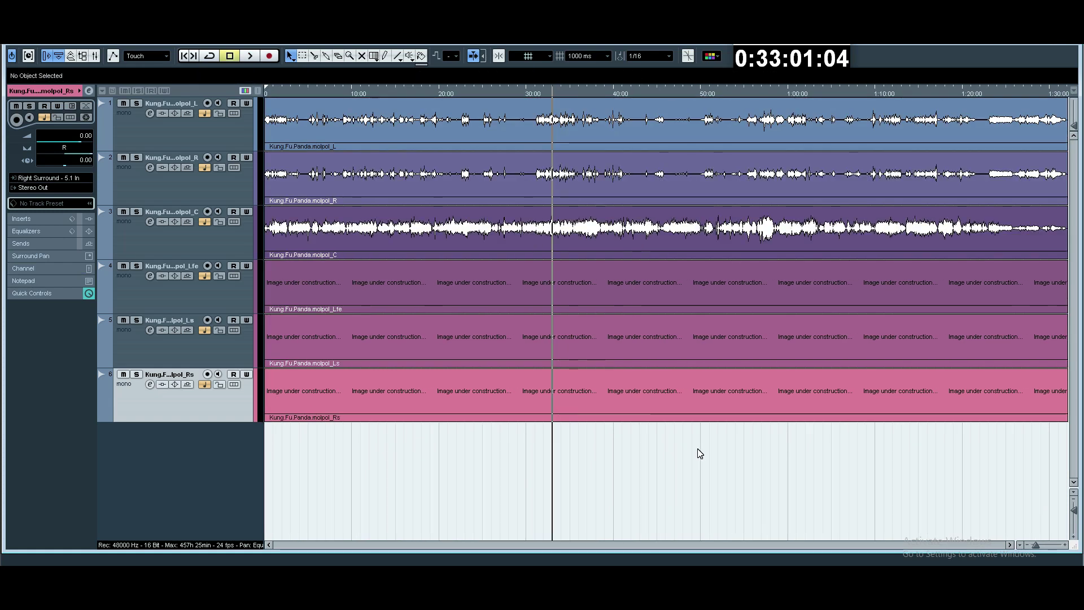
- Audition the Kung Fu Panda tracks, comparing the passage from 0:03:38:21 with the center channel audible and muted
{"action": "key", "text": "space"}
{"action": "mouse_move", "coordinate": [544, 94]}
{"action": "left_mouse_down"}
{"action": "mouse_move", "coordinate": [690, 90]}
{"action": "mouse_move", "coordinate": [731, 205]}
{"action": "left_mouse_up"}
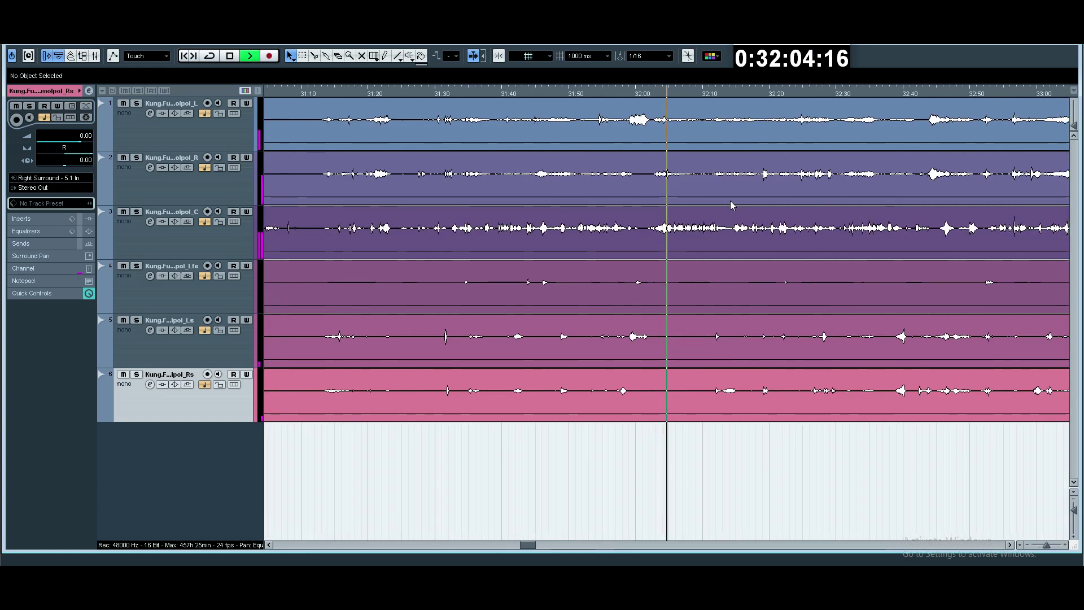
{"action": "left_click", "coordinate": [124, 212]}
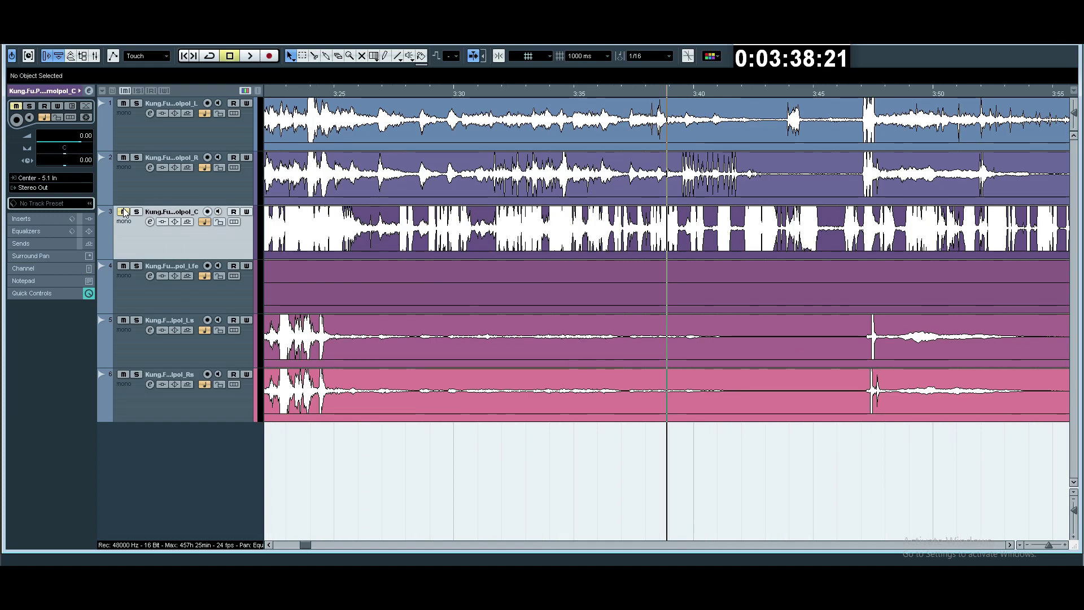
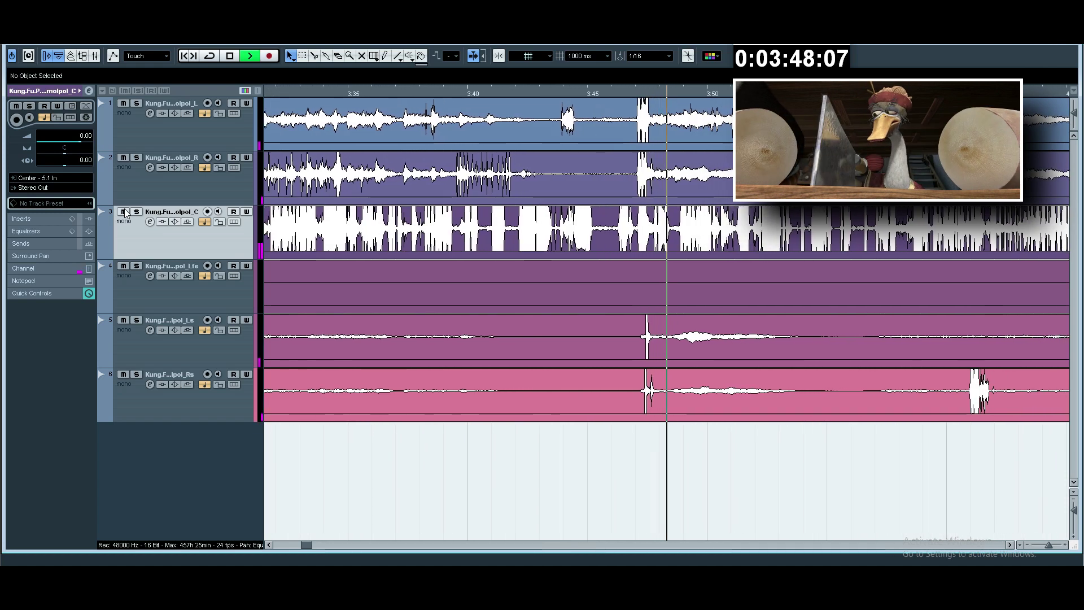
{"action": "key", "text": "F8"}
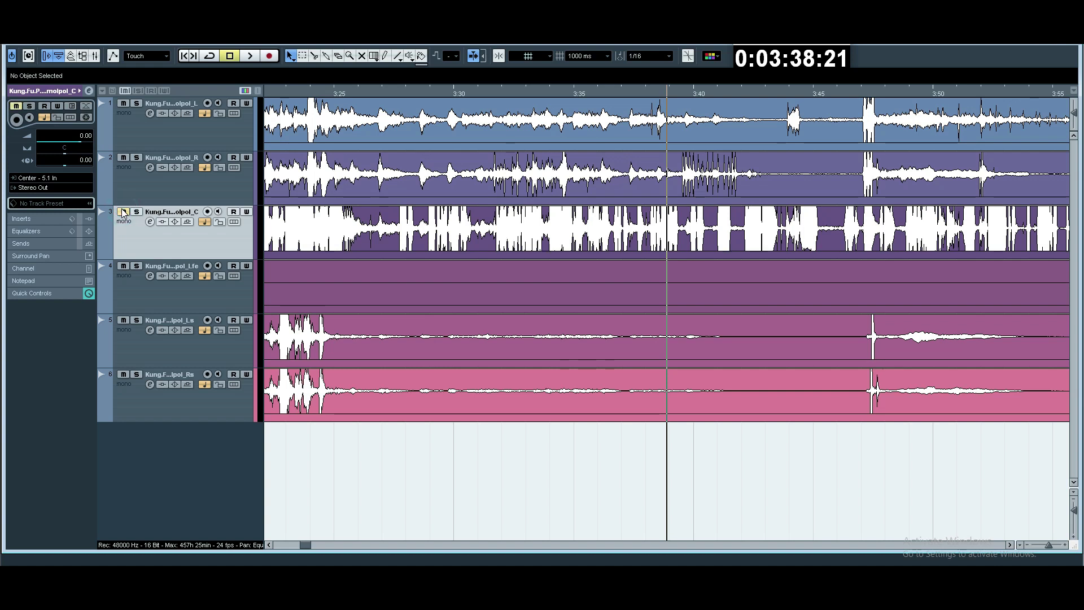
{"action": "key", "text": "space"}
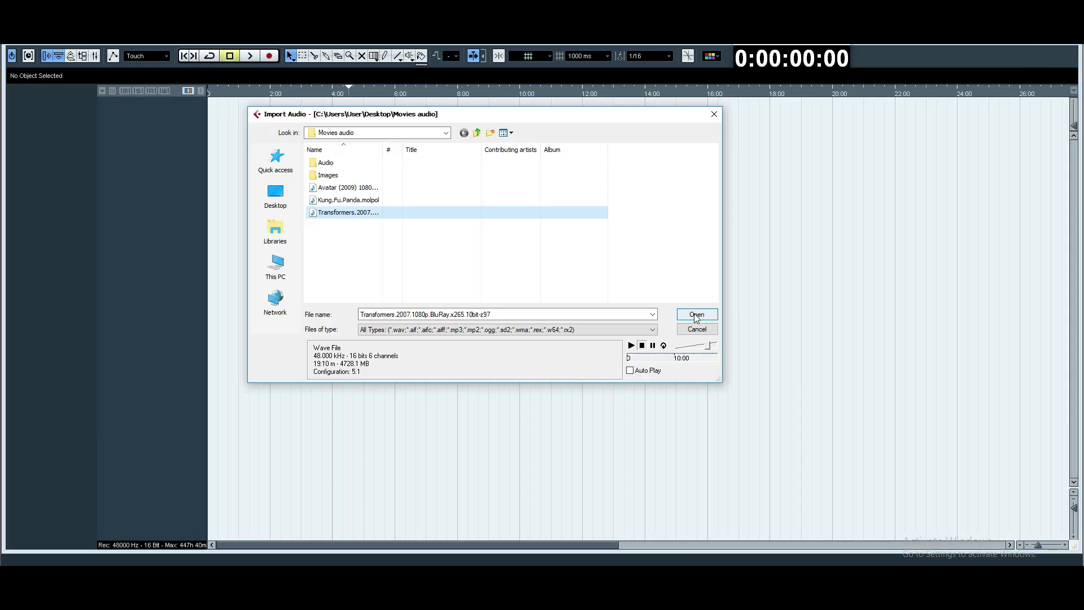
- Import the Transformers 2007 wave file with split channels onto different tracks and increase the track heights
{"action": "left_click", "coordinate": [697, 315]}
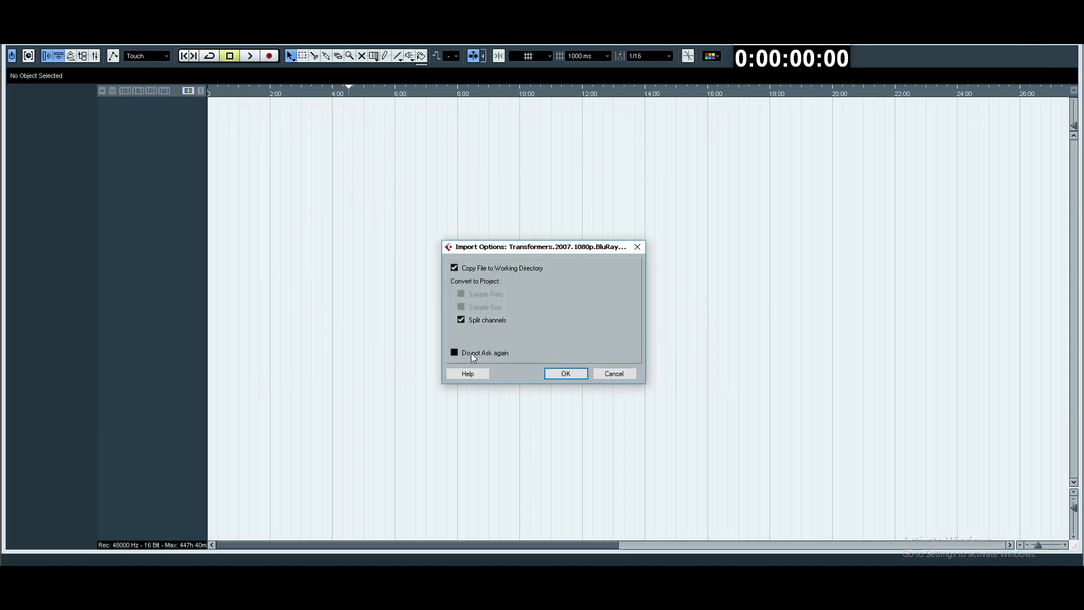
{"action": "left_click", "coordinate": [565, 374]}
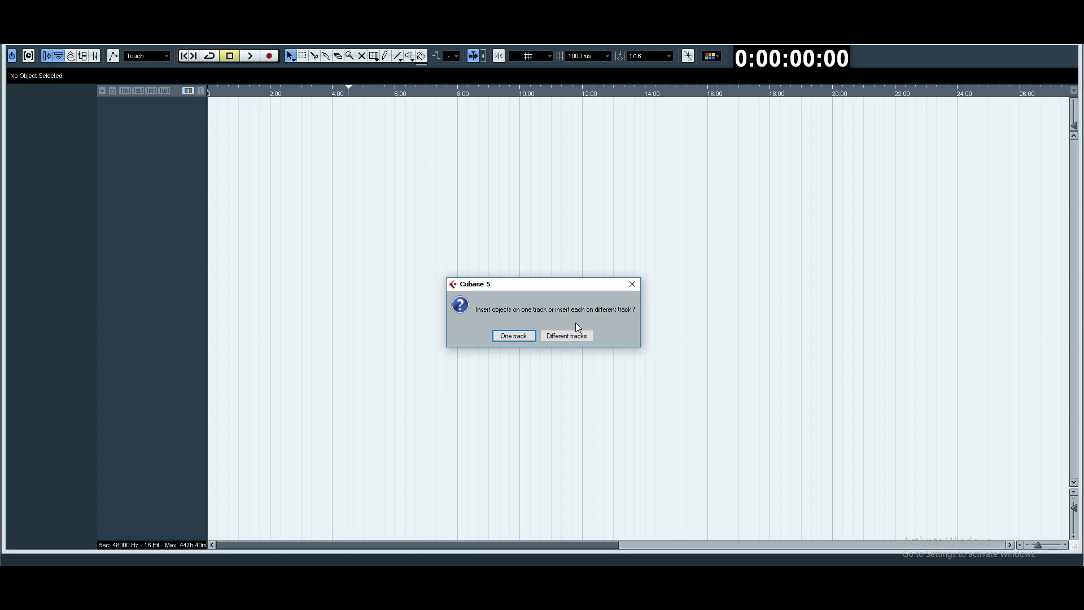
{"action": "left_click", "coordinate": [574, 337]}
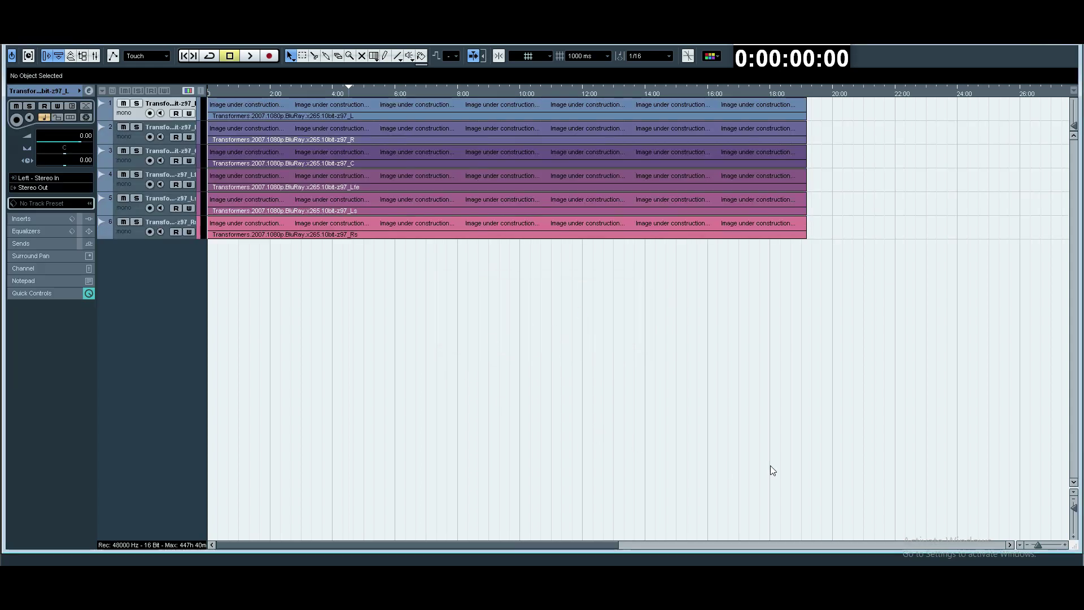
{"action": "left_click", "coordinate": [1078, 512]}
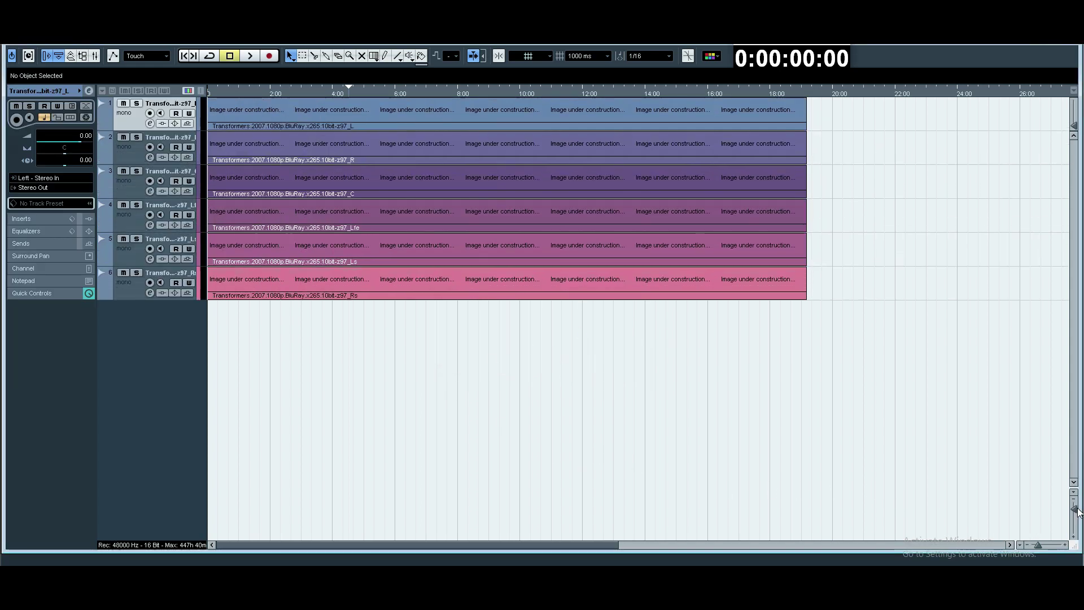
{"action": "left_click", "coordinate": [1078, 511]}
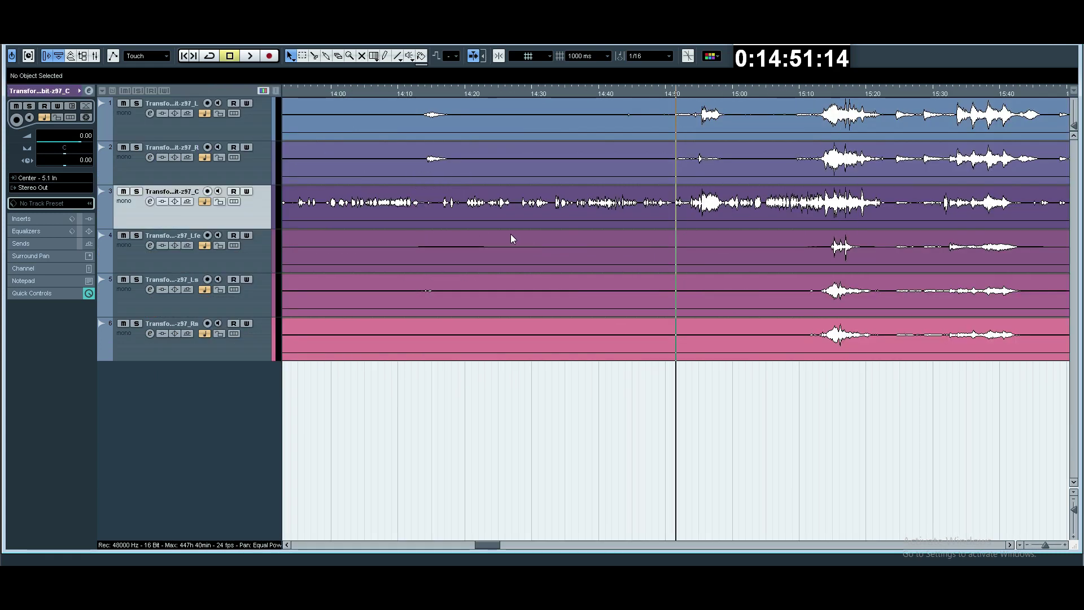
- Play the Transformers passage from 0:14:51:14 with all channels audible and stop playback
{"action": "key", "text": "space"}
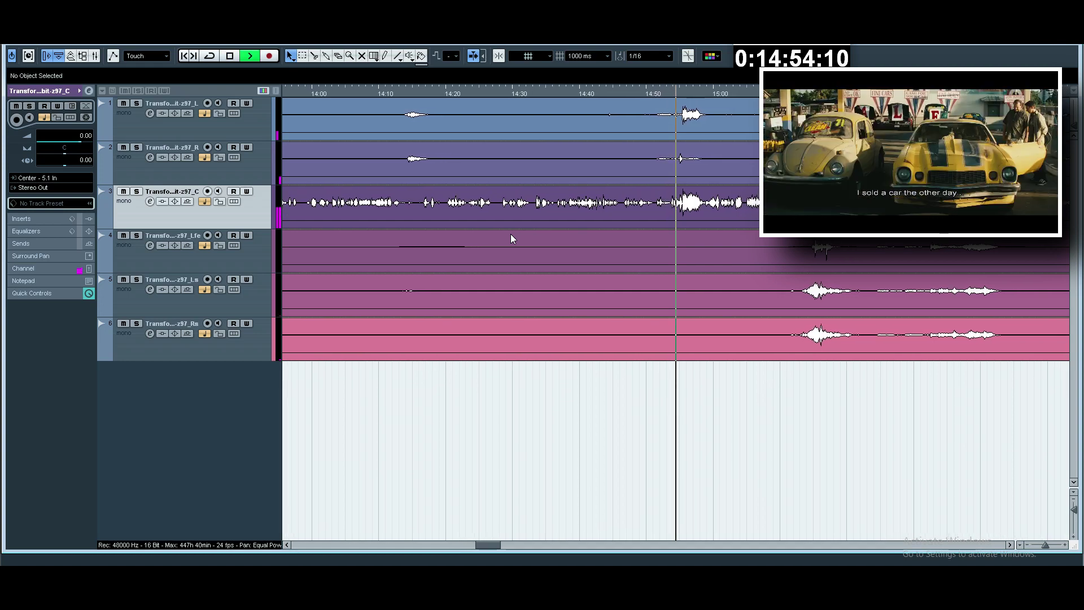
{"action": "key", "text": "g"}
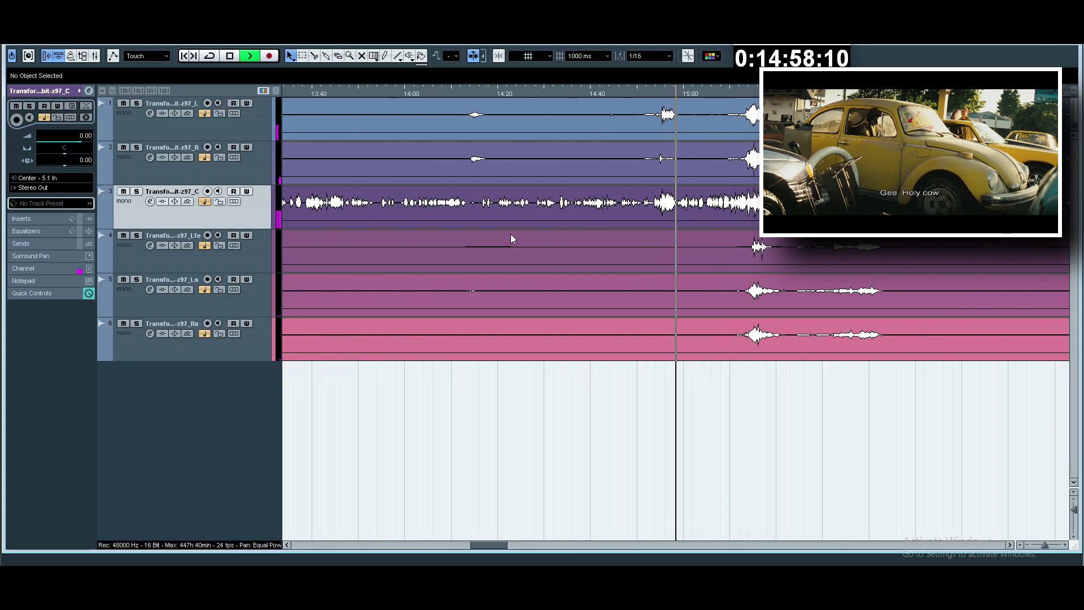
{"action": "key", "text": "h"}
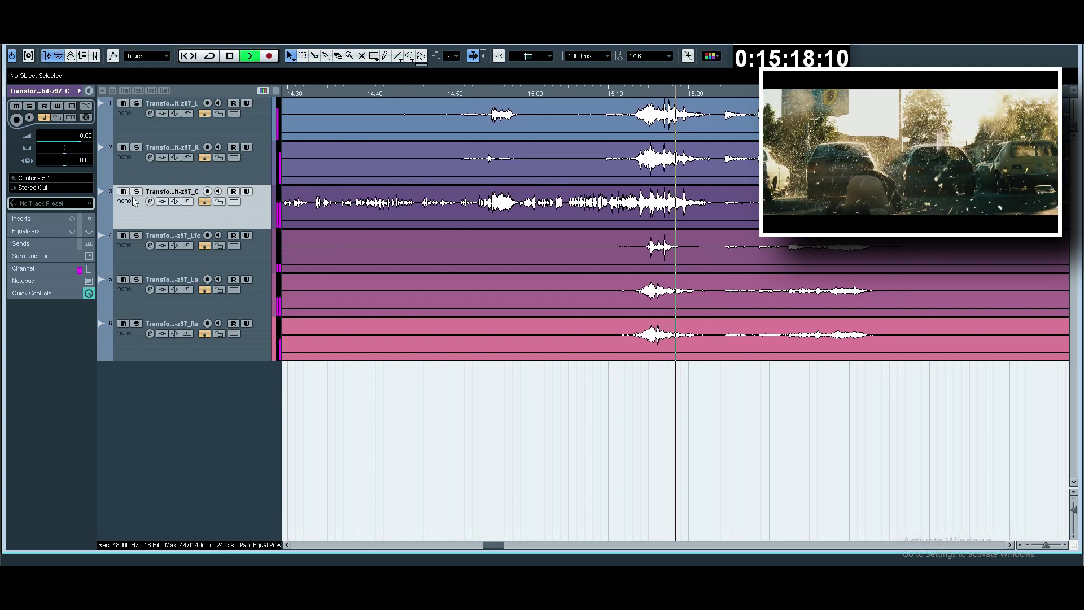
{"action": "key", "text": "space"}
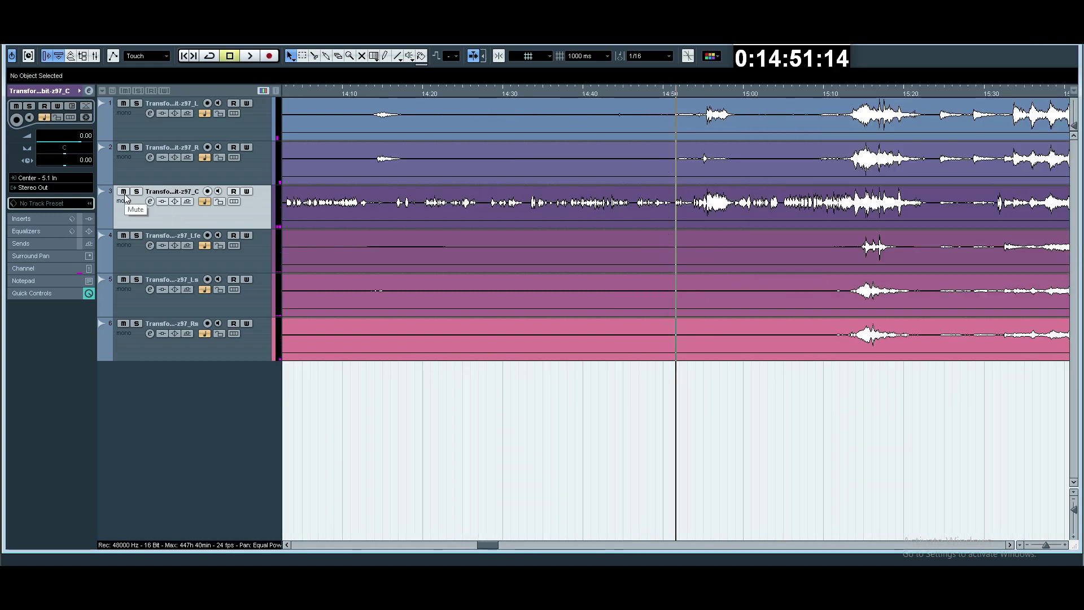